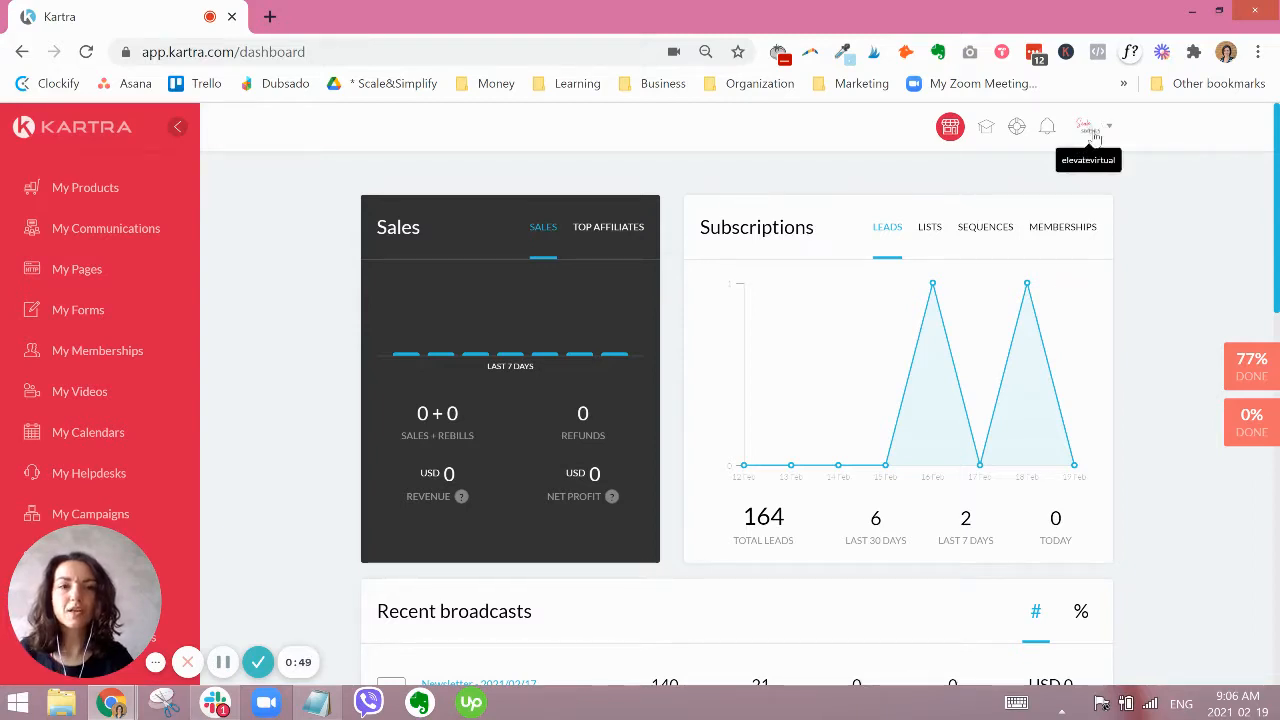
Step: Open the account profile settings and confirm the crop of the existing logo as the profile picture
click(1090, 130)
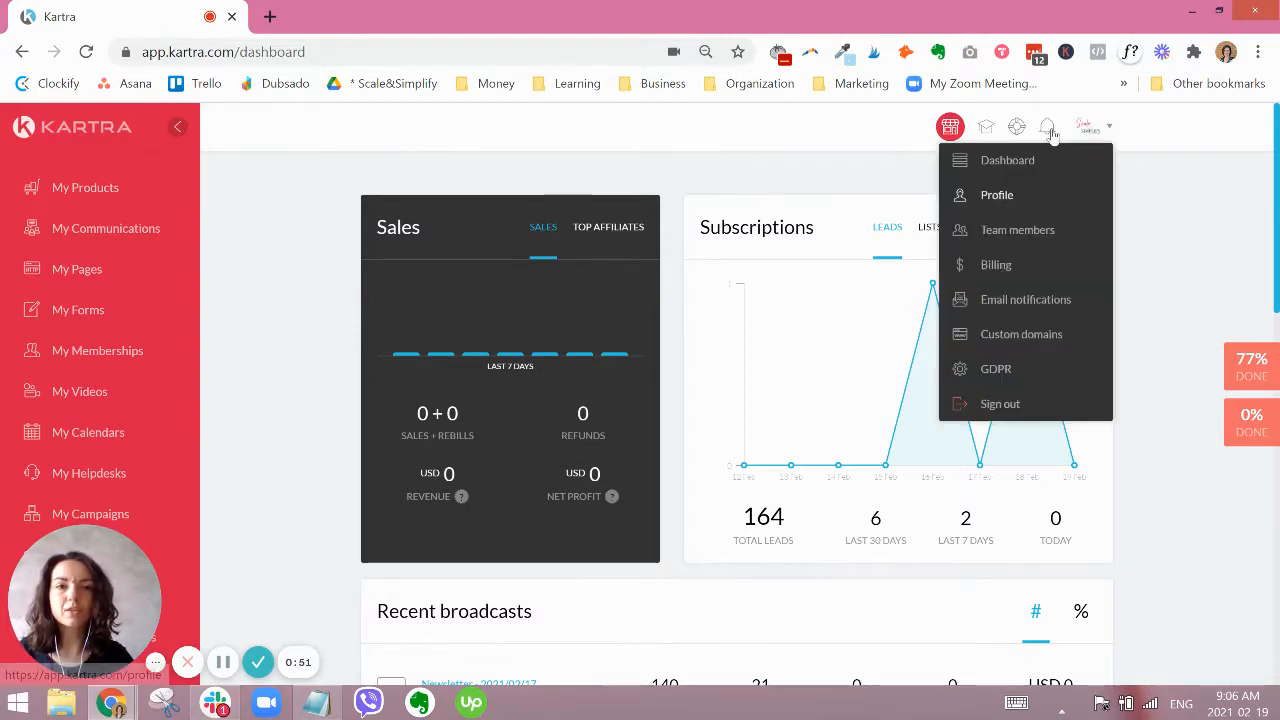
click(997, 197)
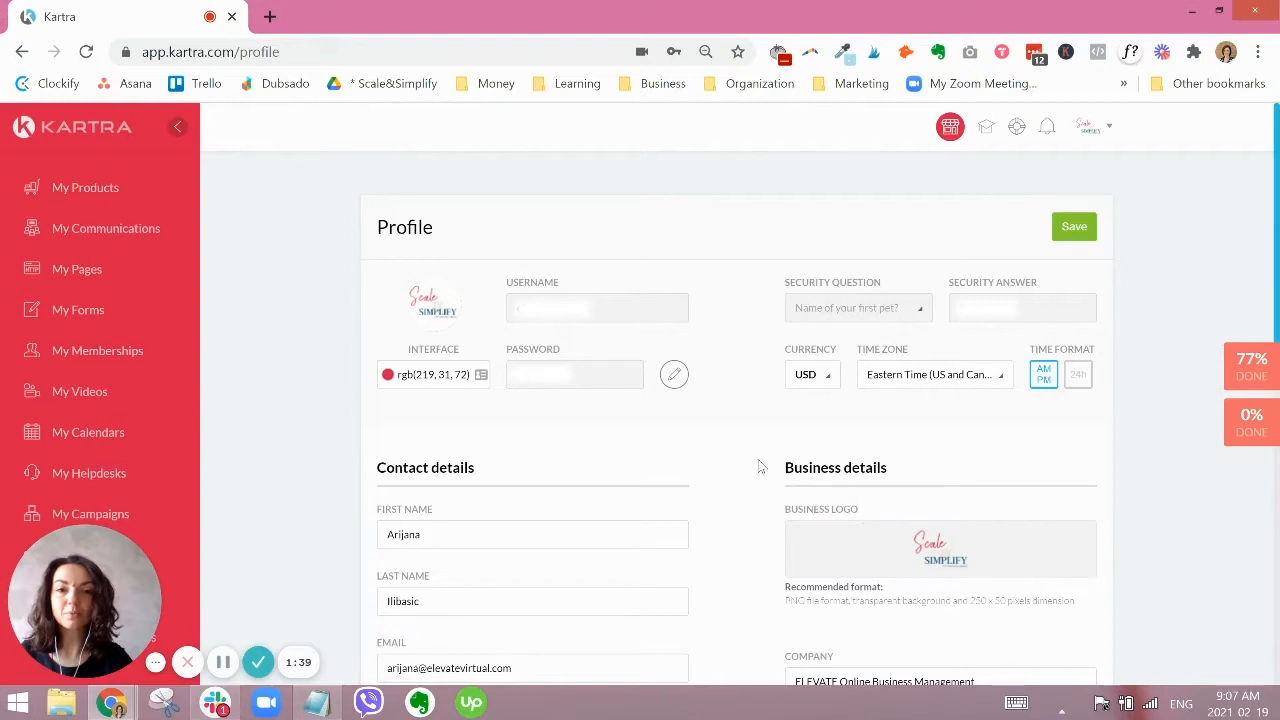
click(430, 305)
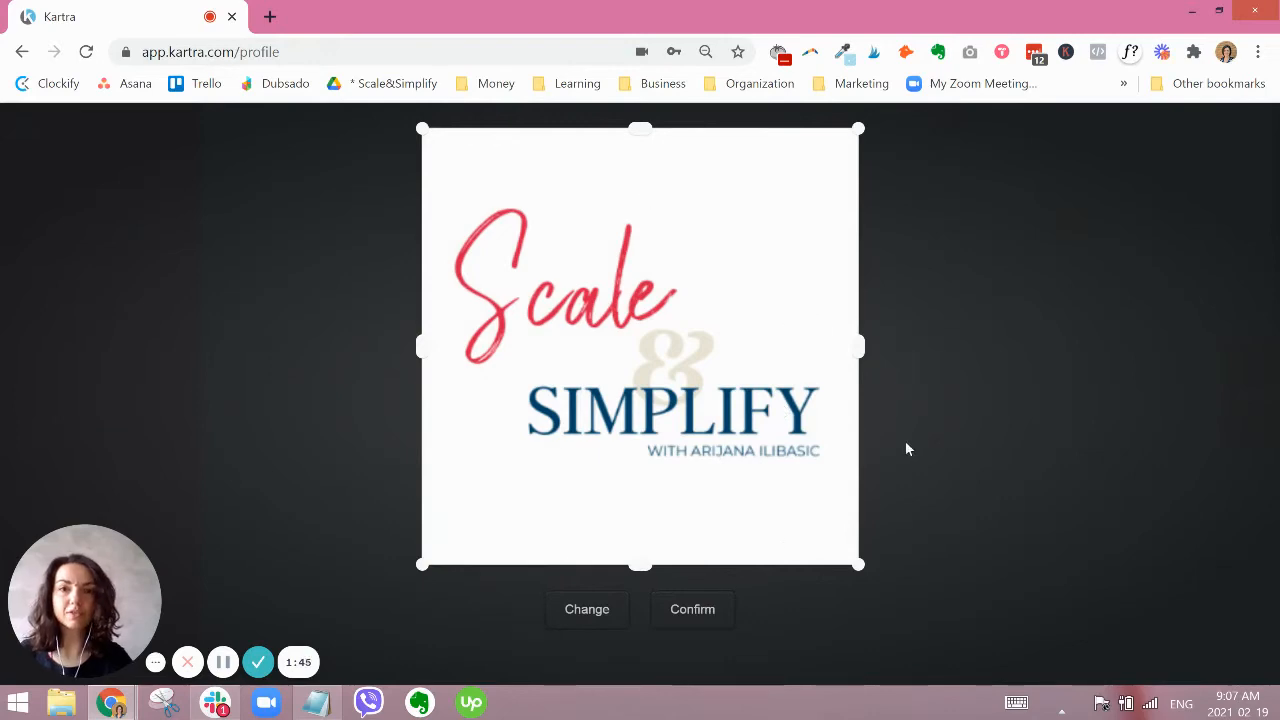
click(714, 610)
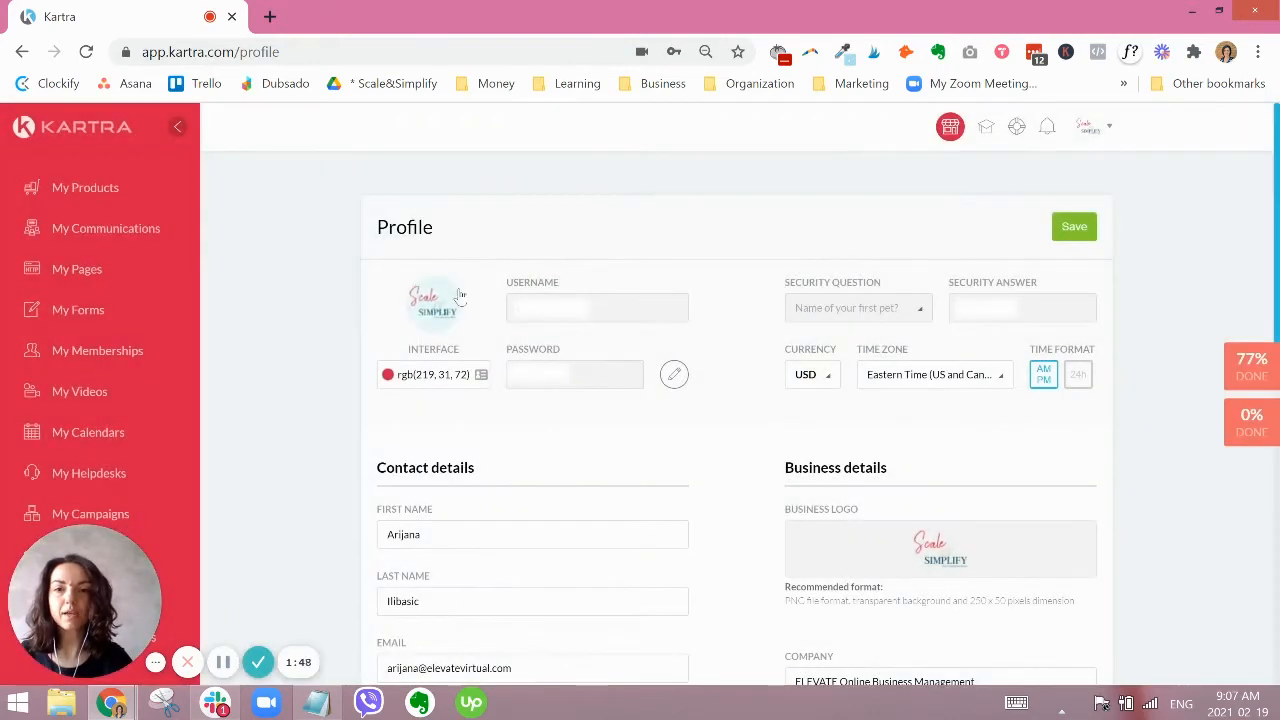
mouse_move(420, 293)
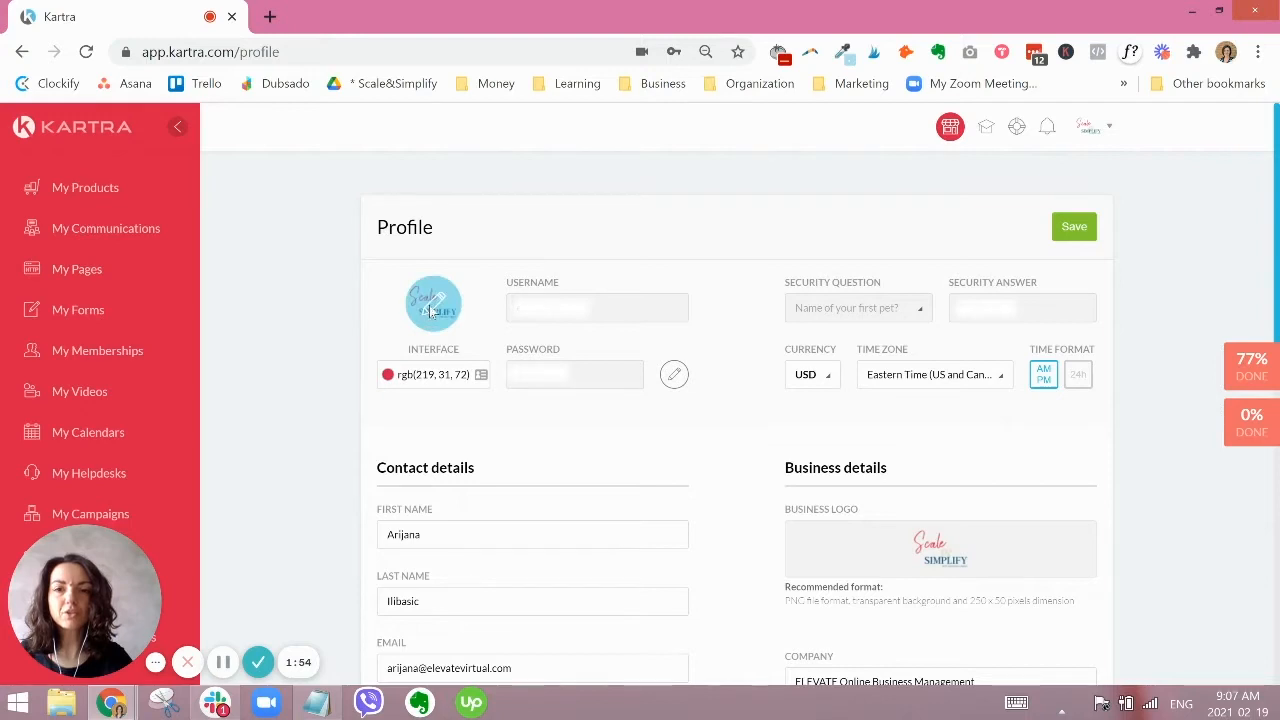
click(431, 311)
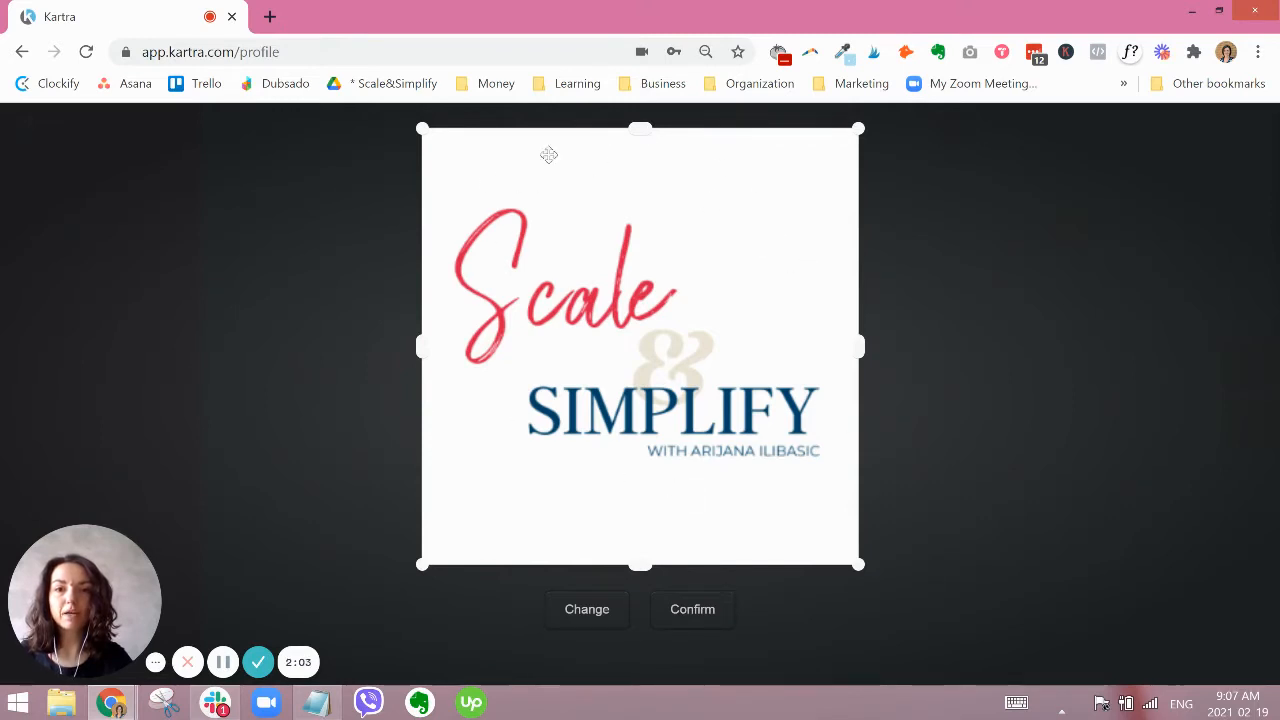
click(690, 610)
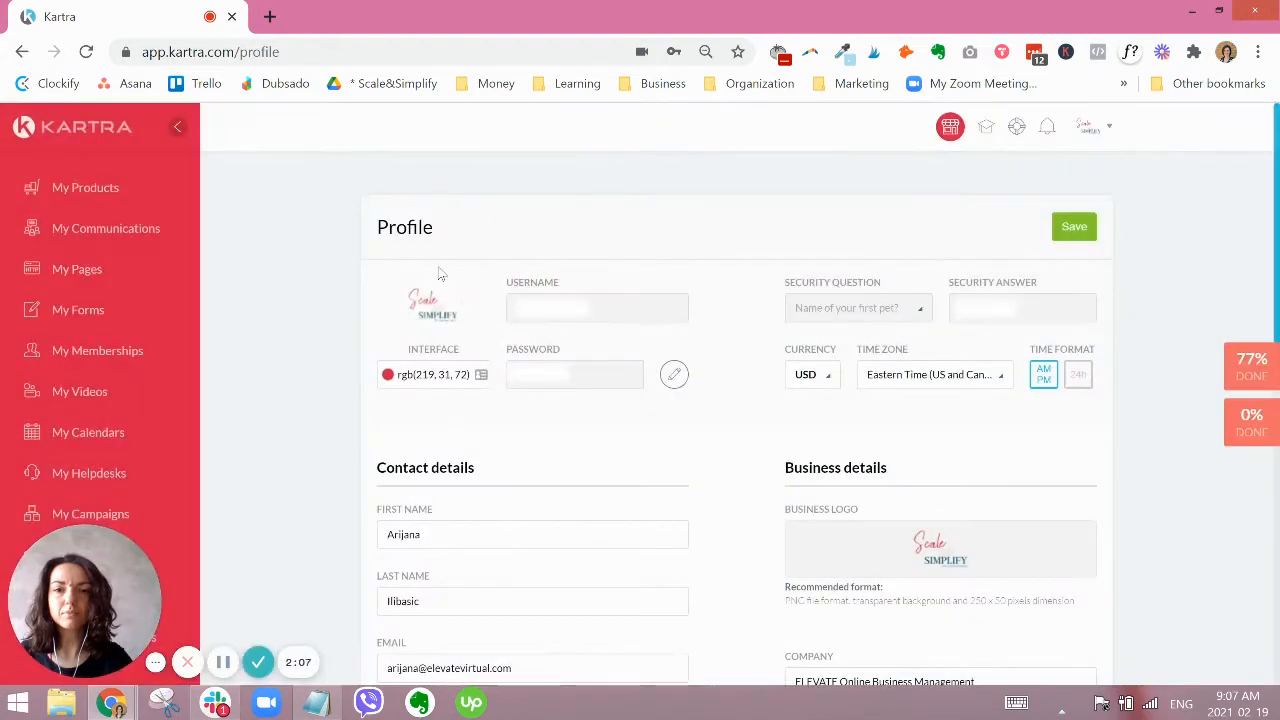
mouse_move(418, 305)
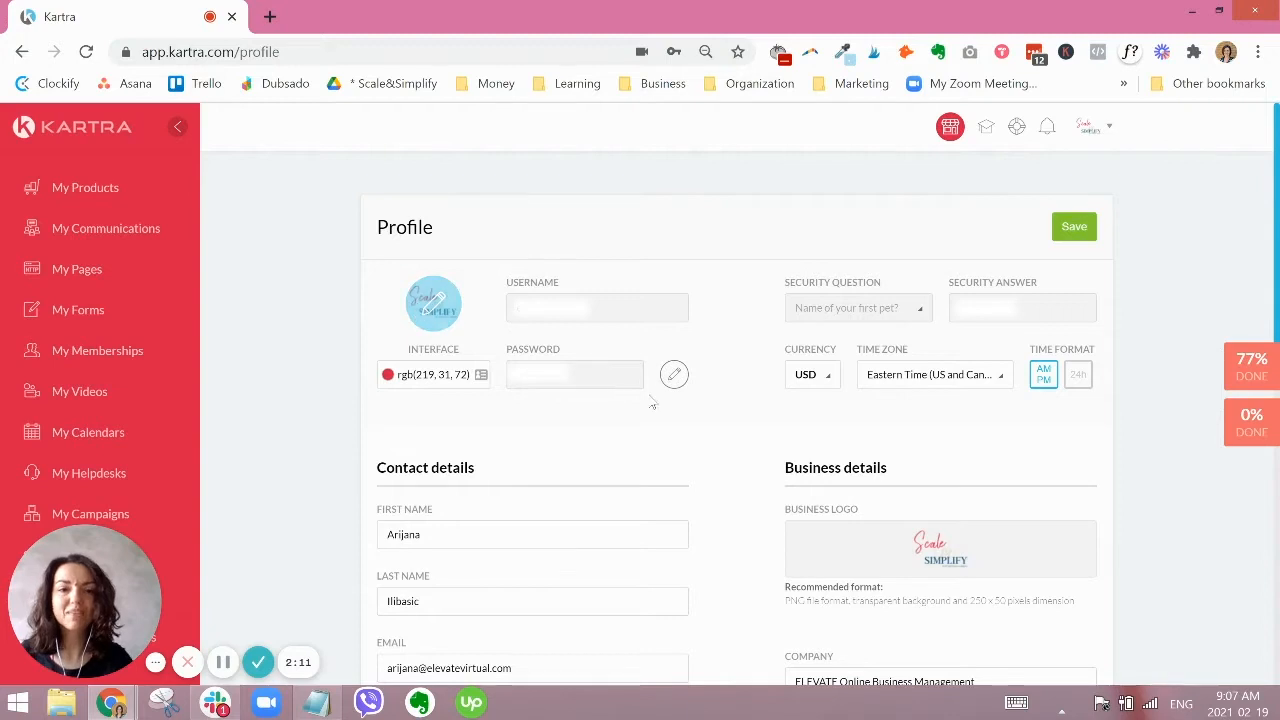
Step: Examine the recommended business logo format and the remaining business details, including company, website and social media links
scroll(691, 391, down, 1)
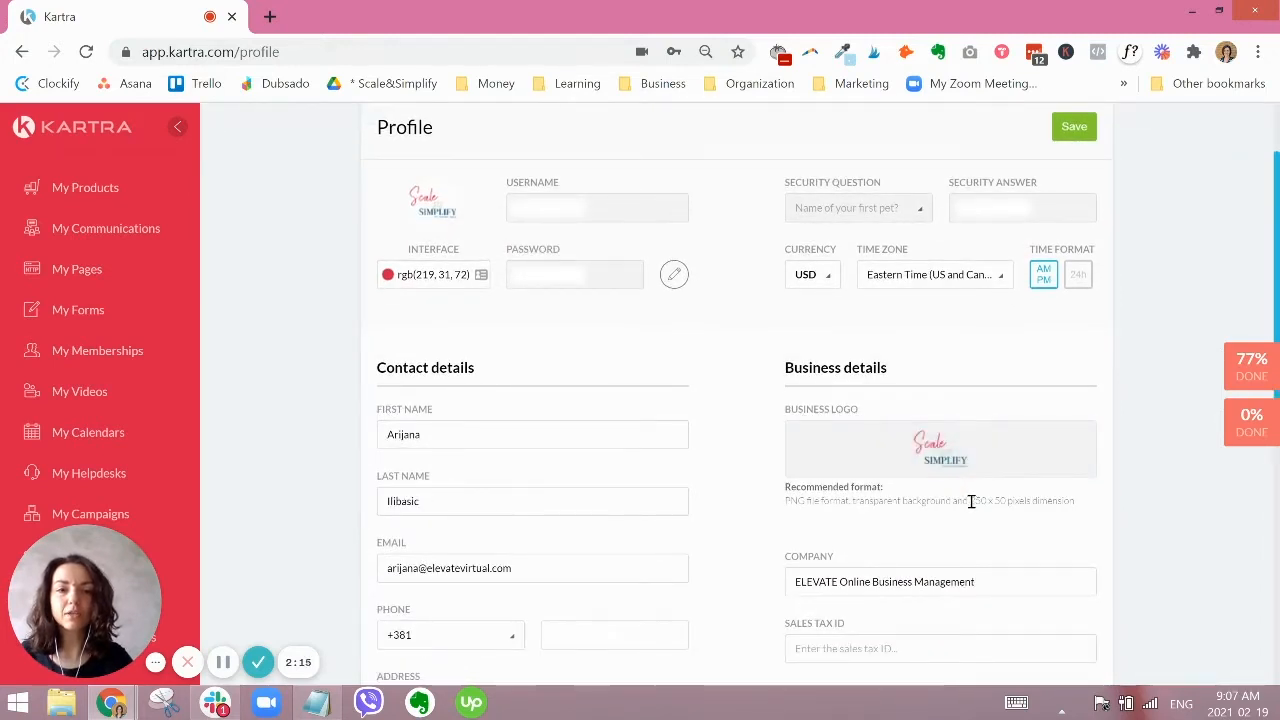
drag(970, 501, 1080, 505)
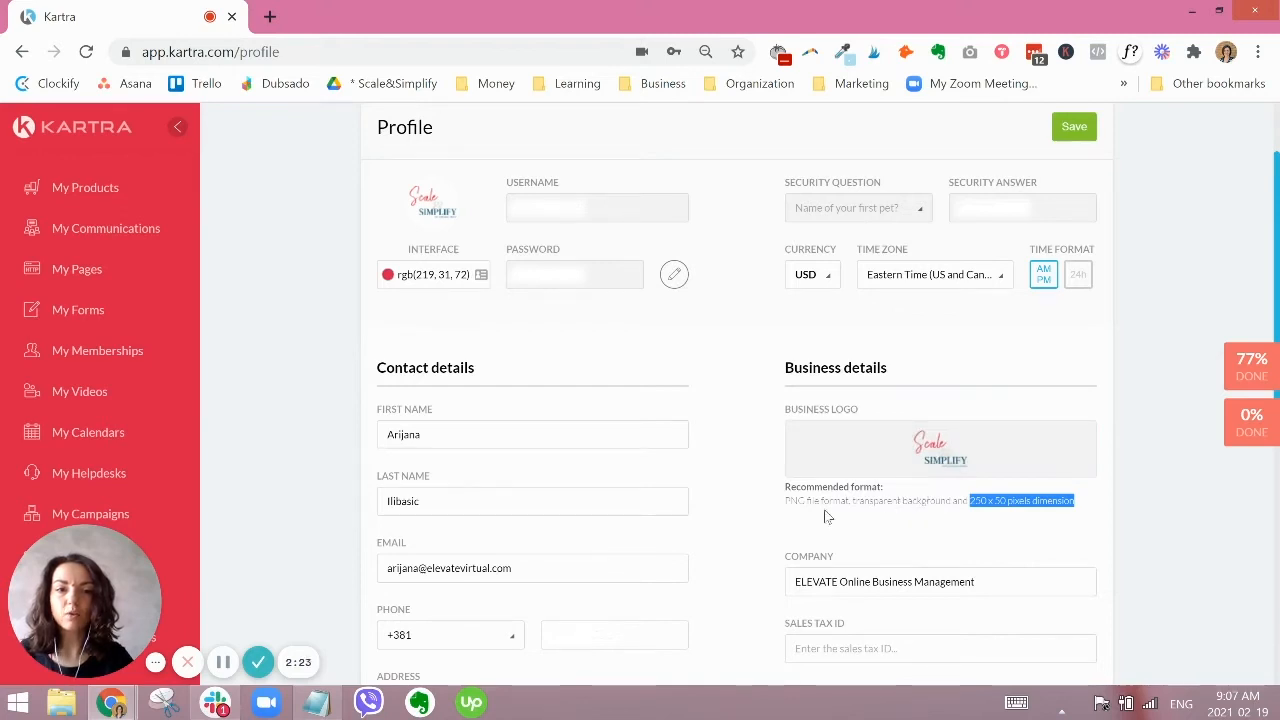
drag(786, 501, 850, 500)
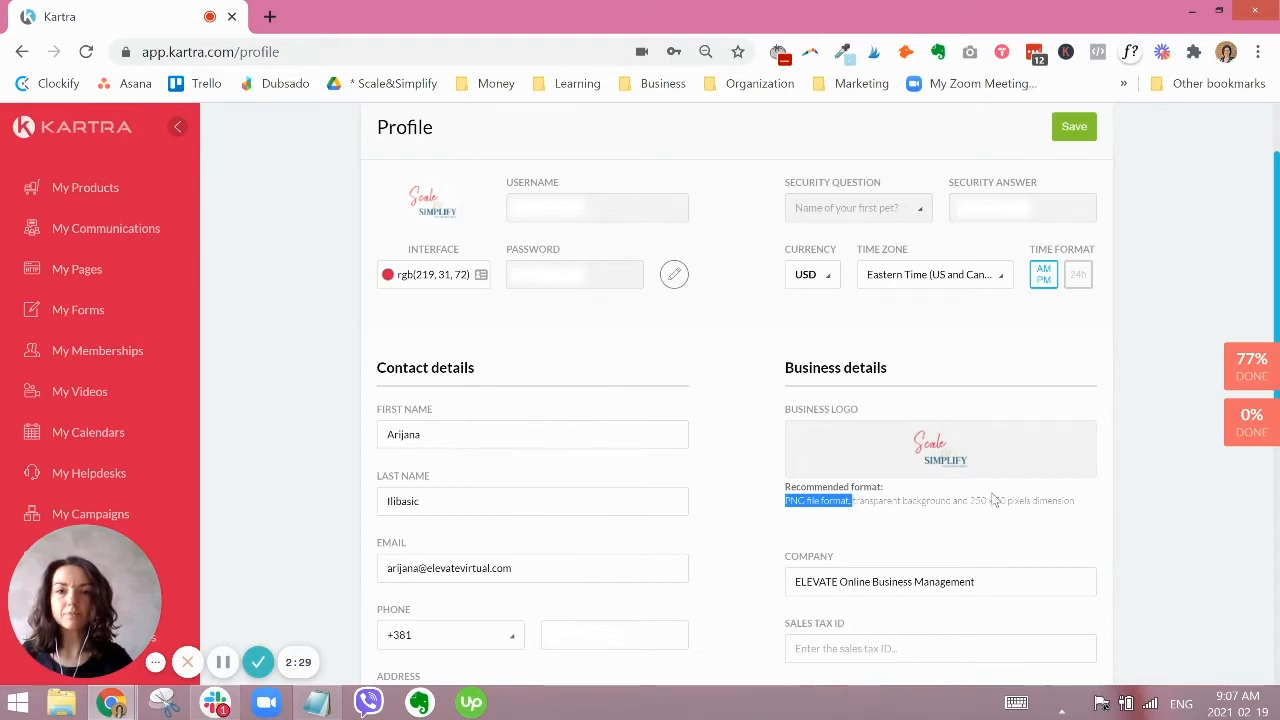
click(883, 503)
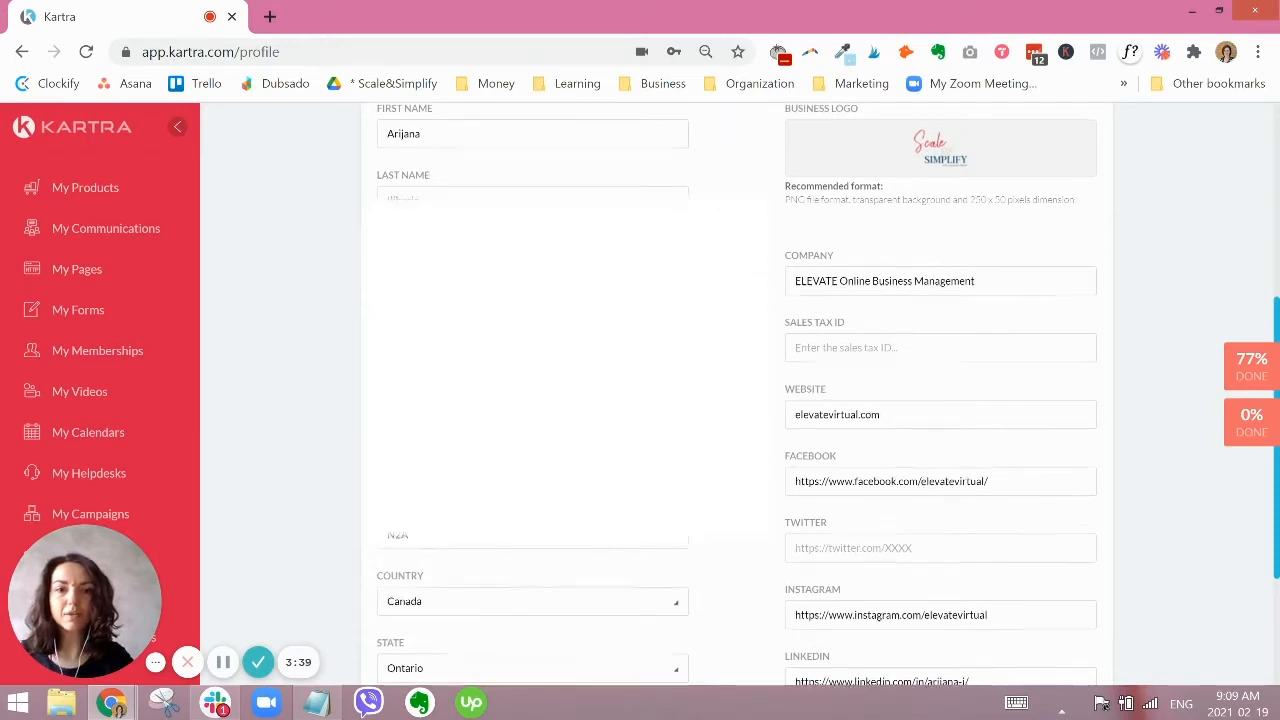
scroll(740, 400, down, 2)
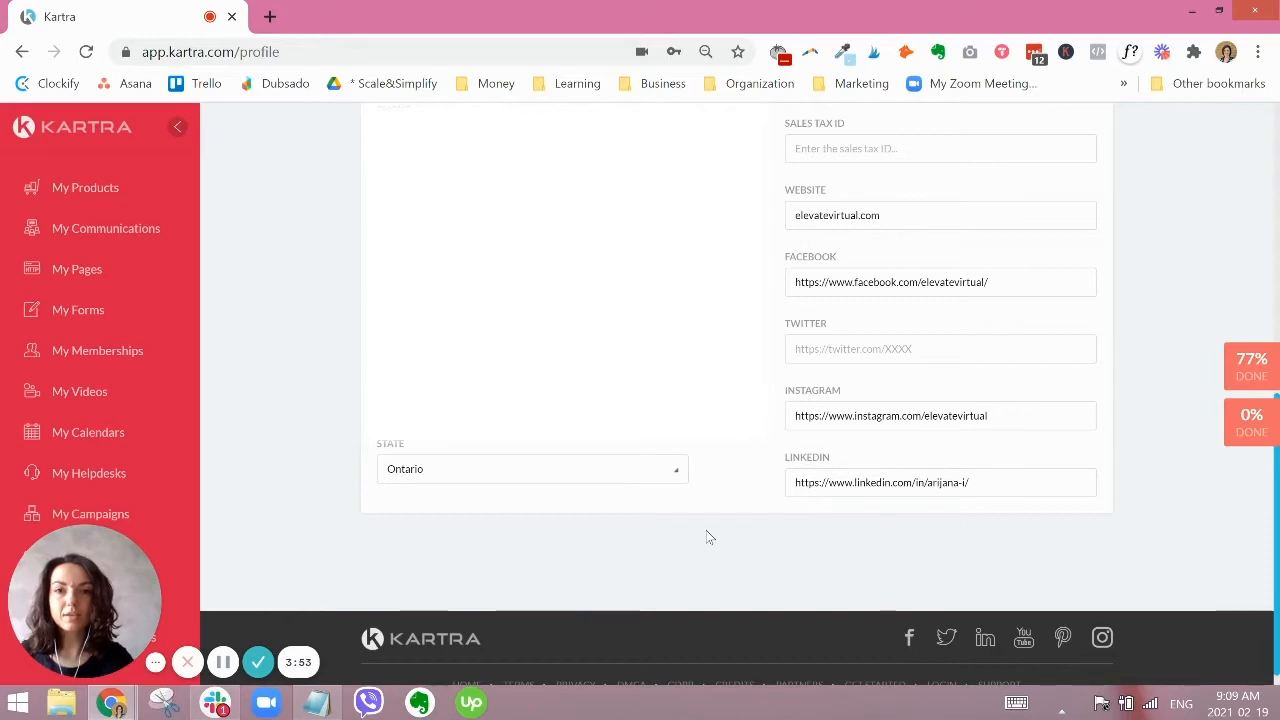
Step: Save the profile, entering the security answer to authorize the update
scroll(706, 530, up, 10)
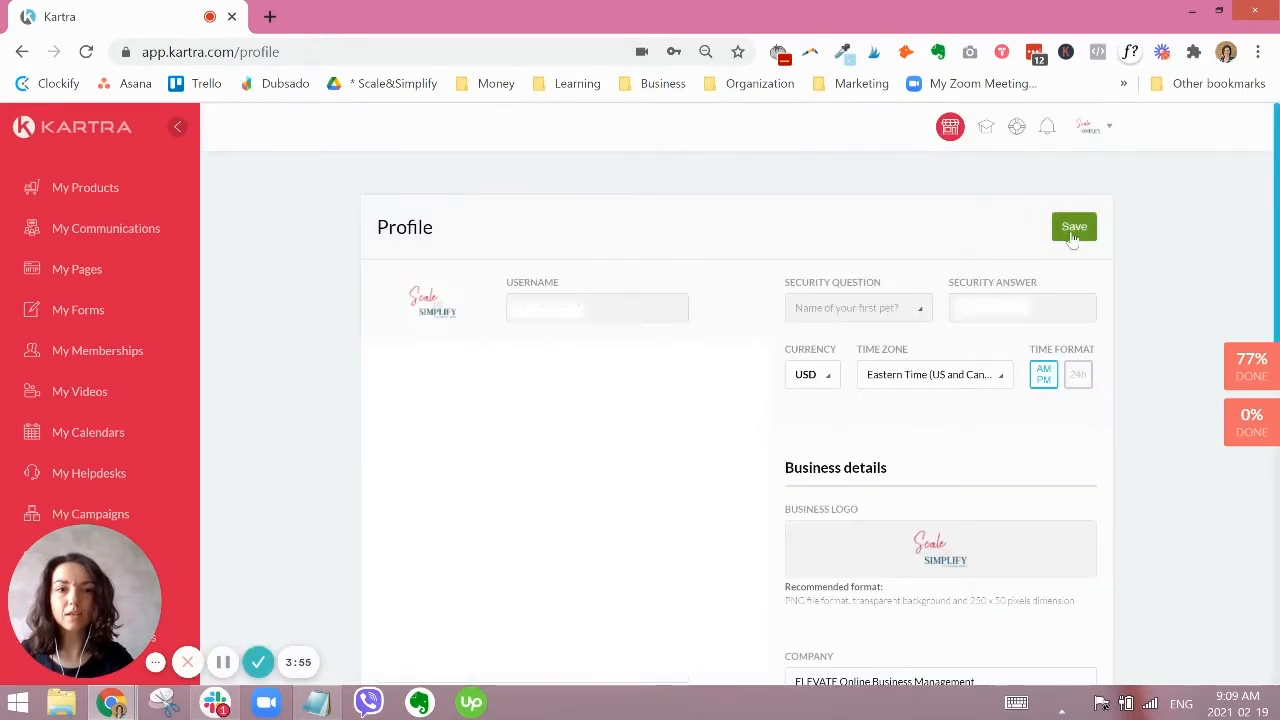
click(1073, 230)
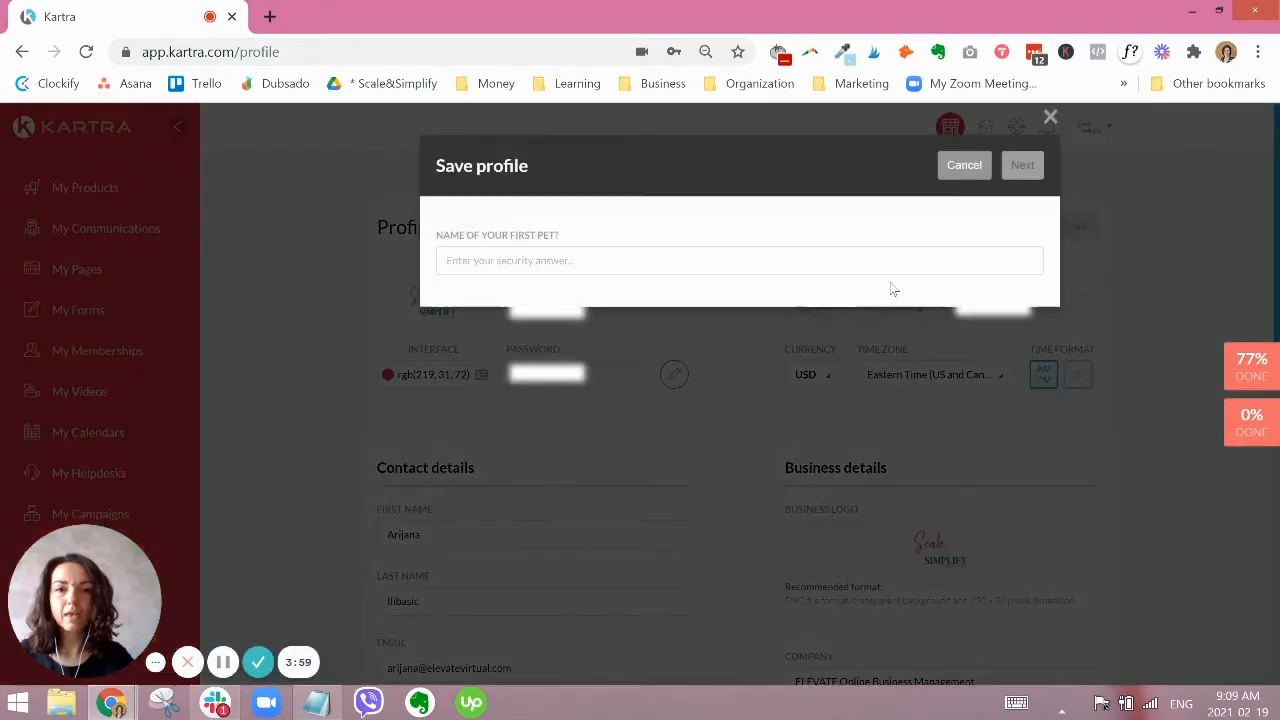
click(697, 264)
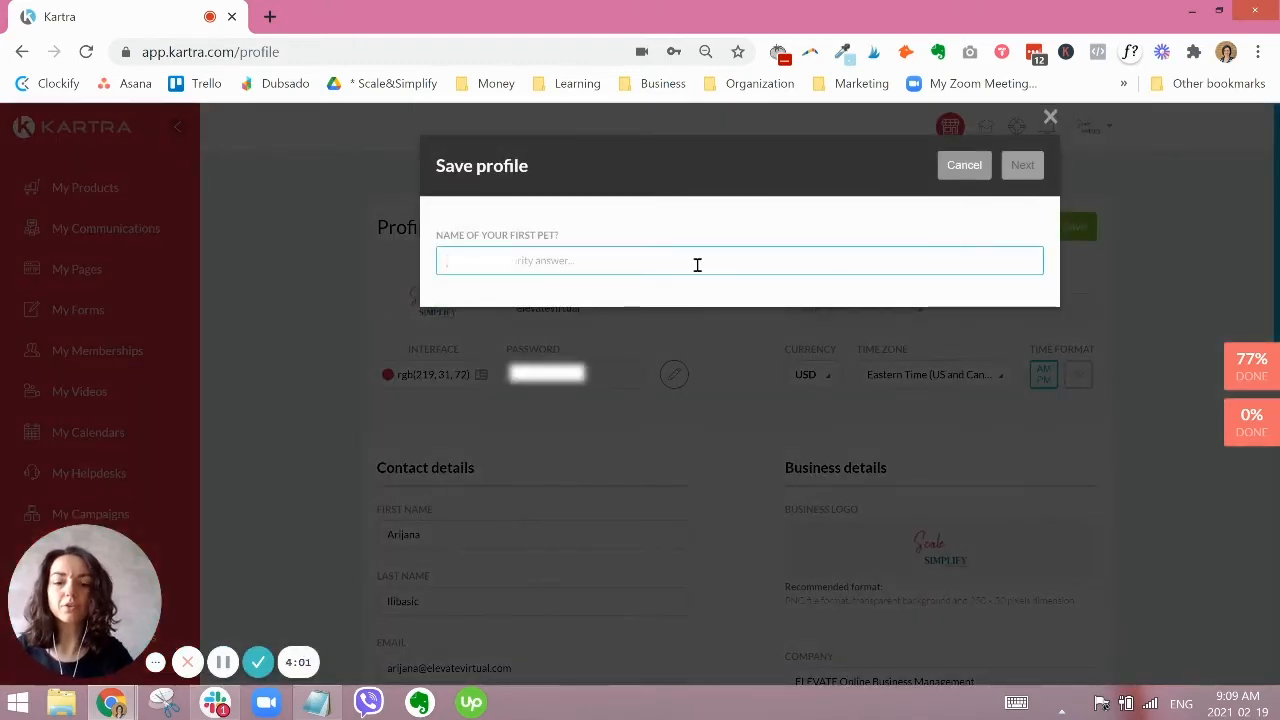
text(*)
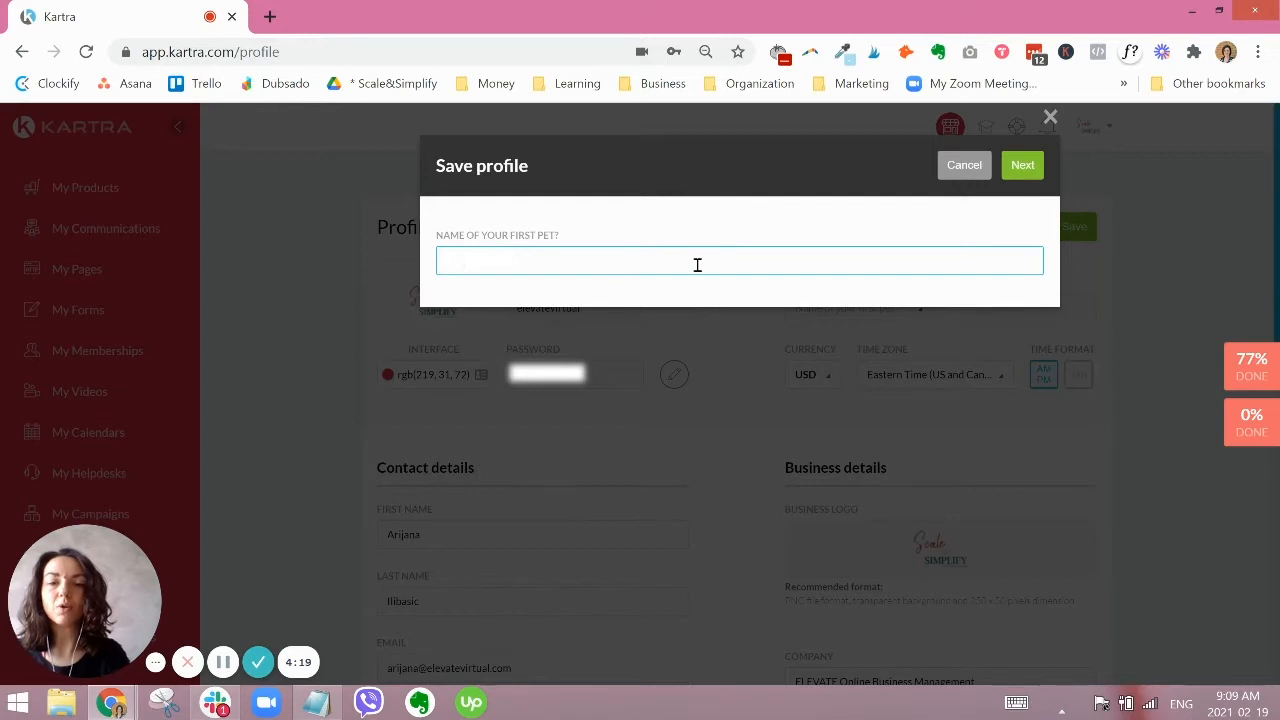
click(1020, 175)
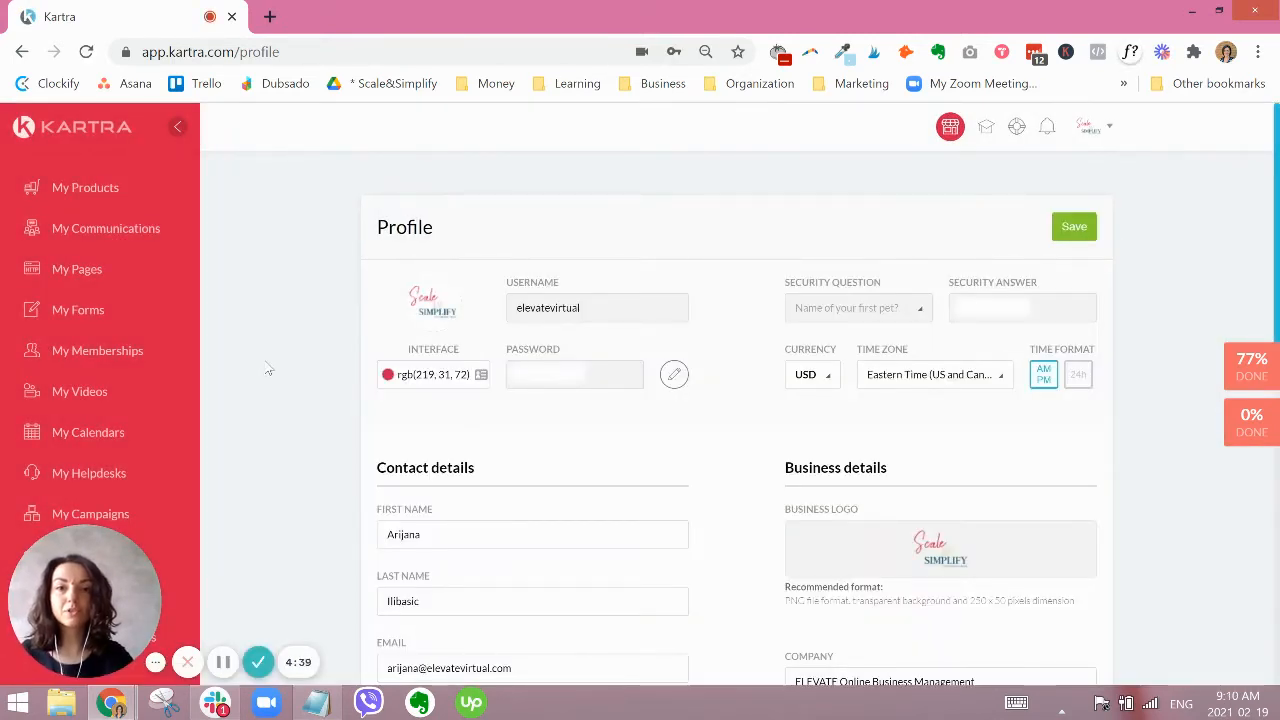
Step: Go from the profile to the account's integrations page
scroll(267, 366, down, 1)
scroll(230, 385, down, 1)
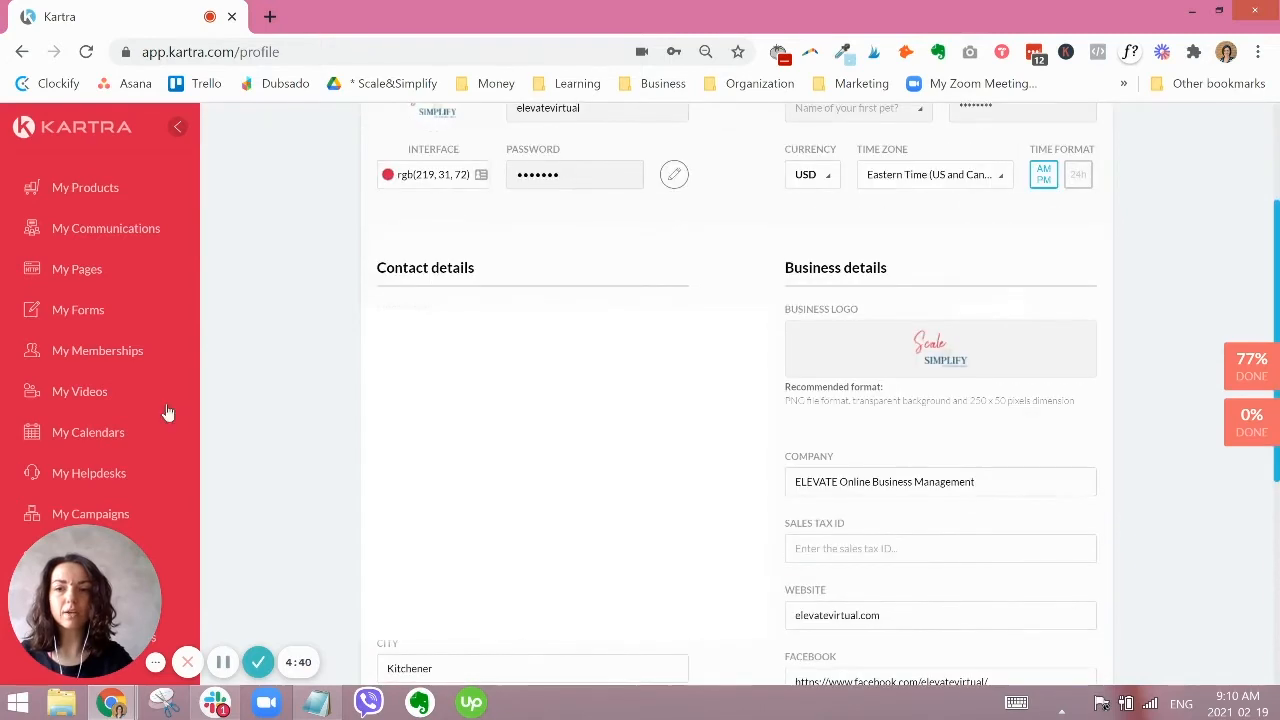
click(29, 548)
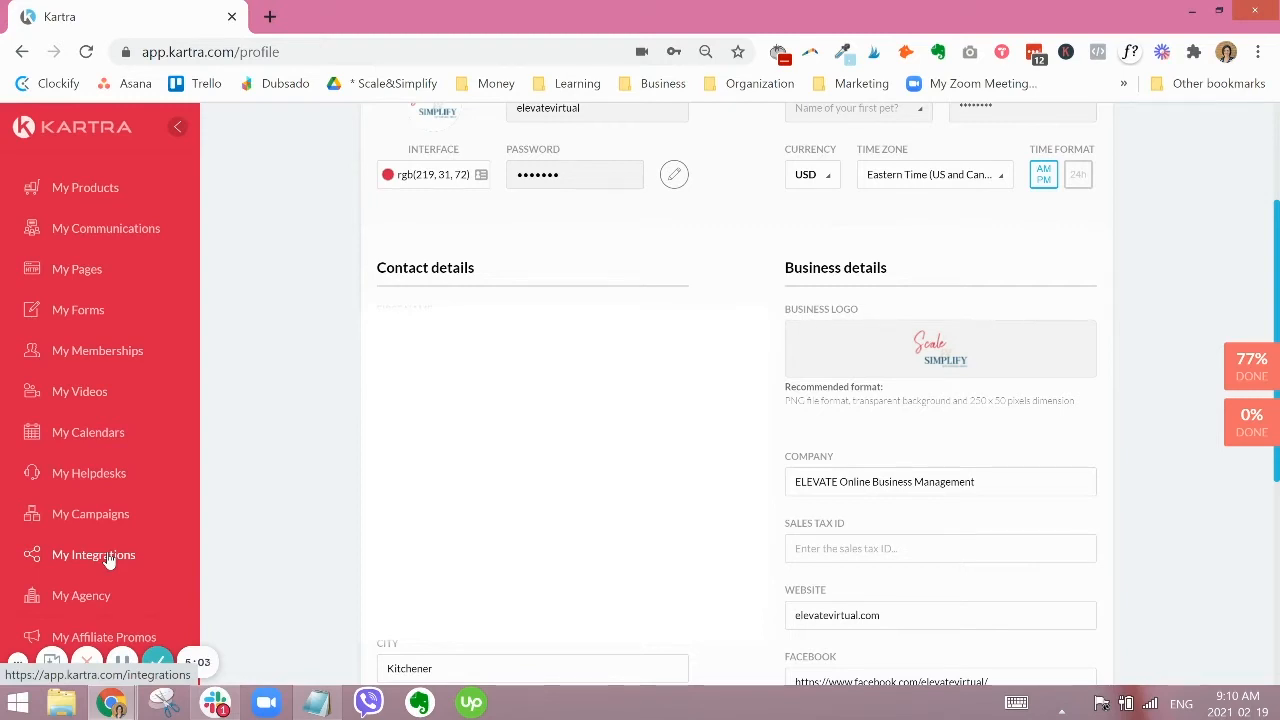
click(78, 562)
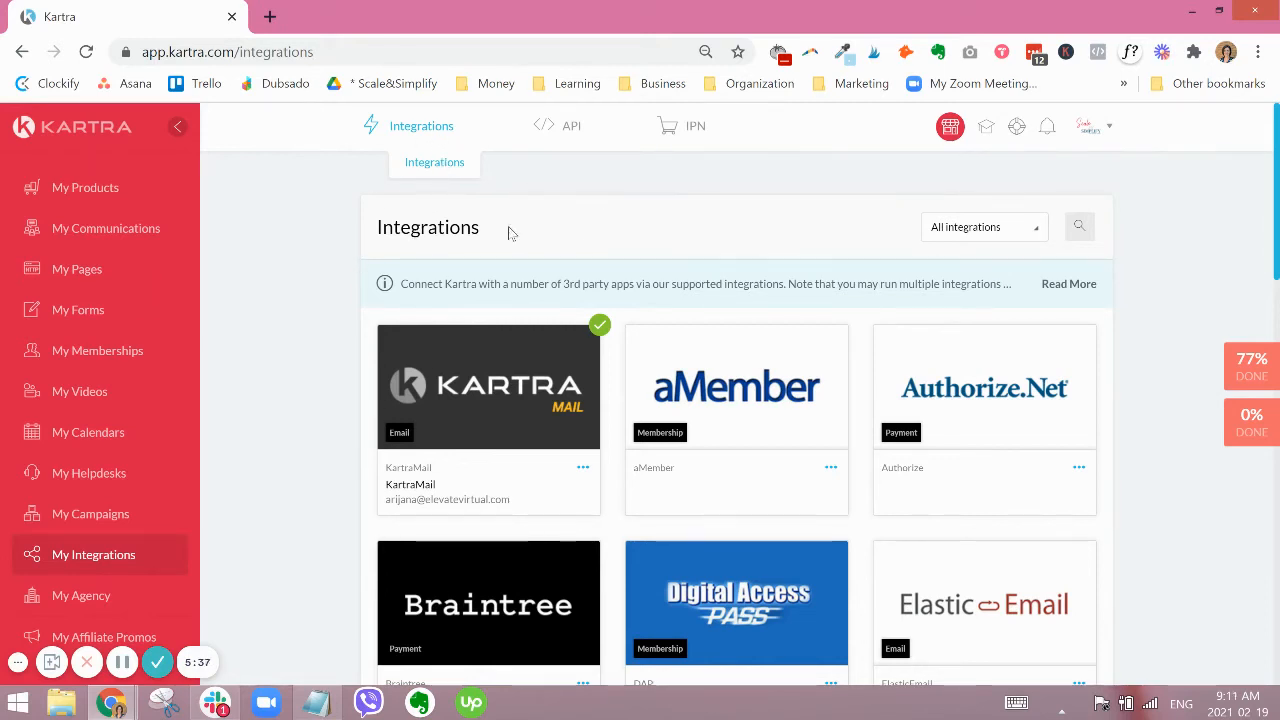
Step: Look through the available third-party integrations for email, membership, payment, SMS and calendar services
scroll(1153, 257, down, 2)
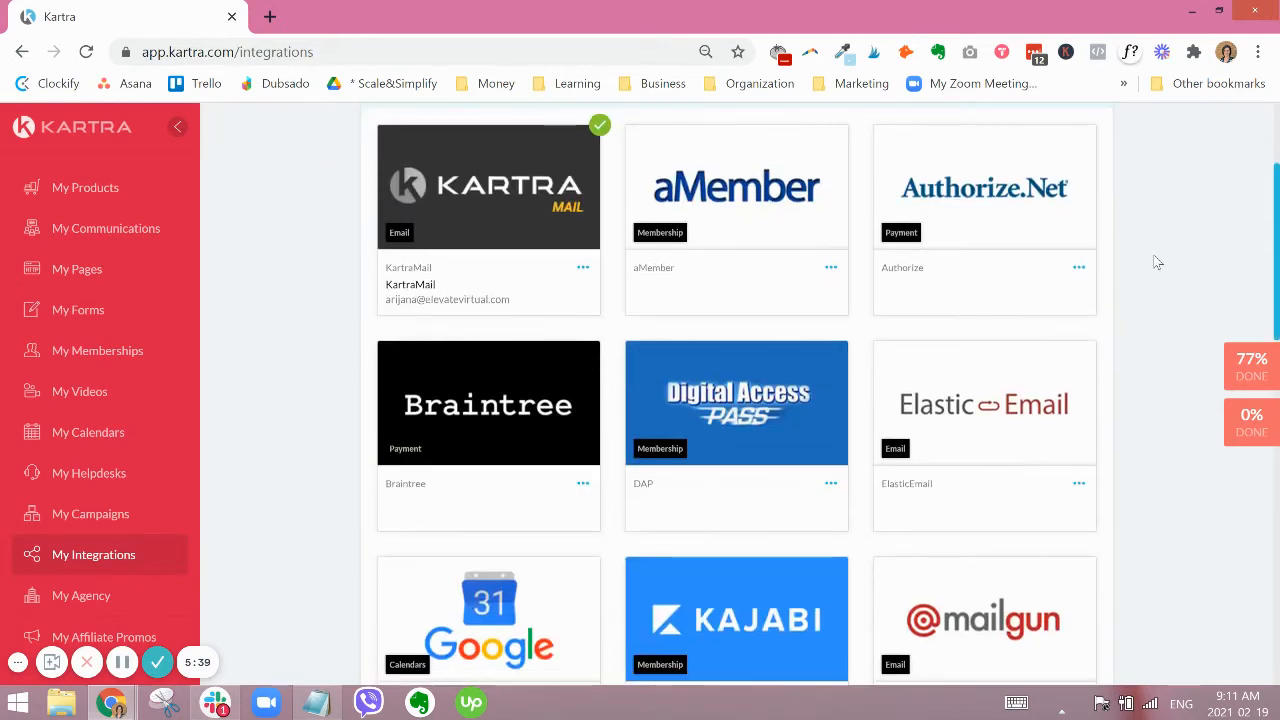
scroll(1166, 242, down, 7)
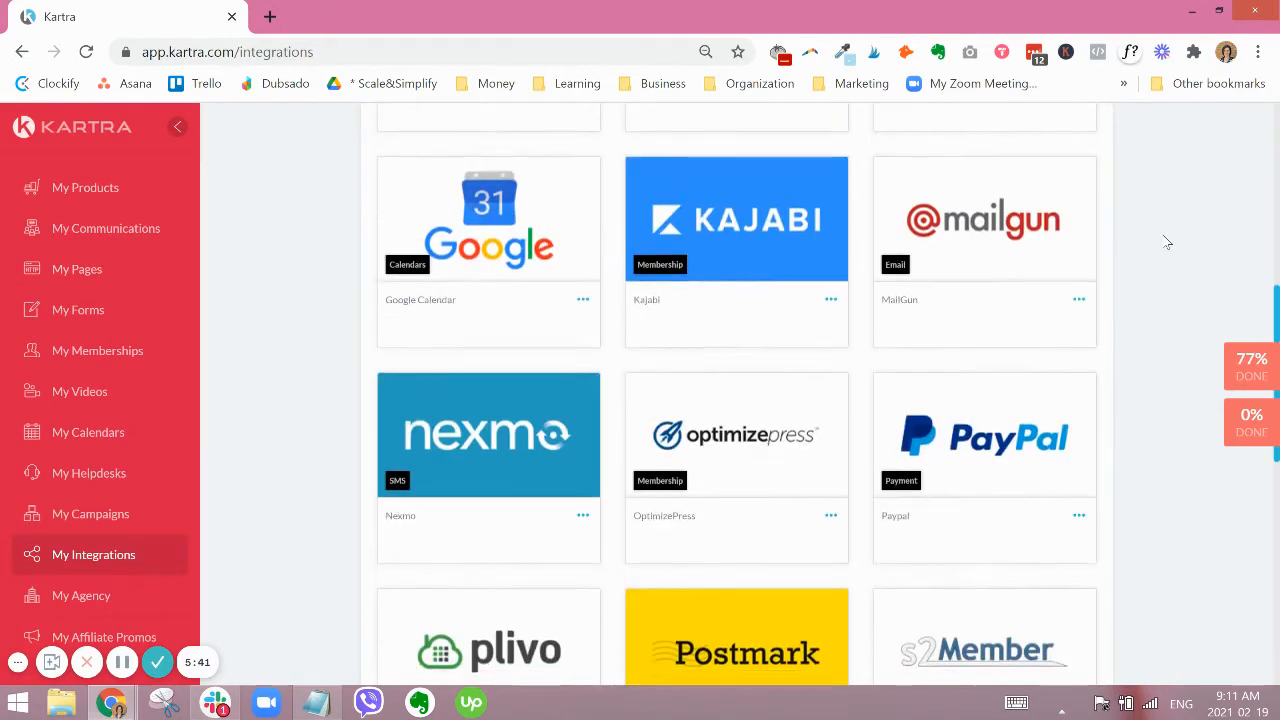
scroll(1166, 242, down, 2)
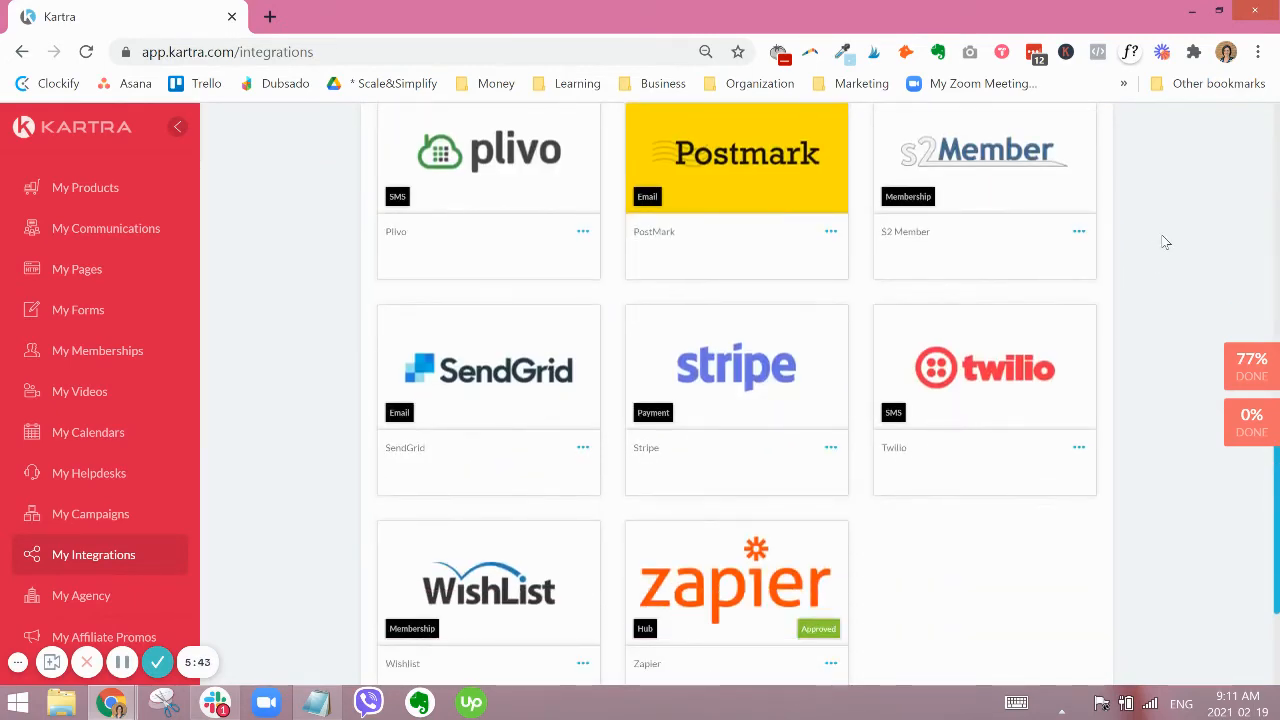
scroll(1166, 242, down, 1)
scroll(735, 280, up, 4)
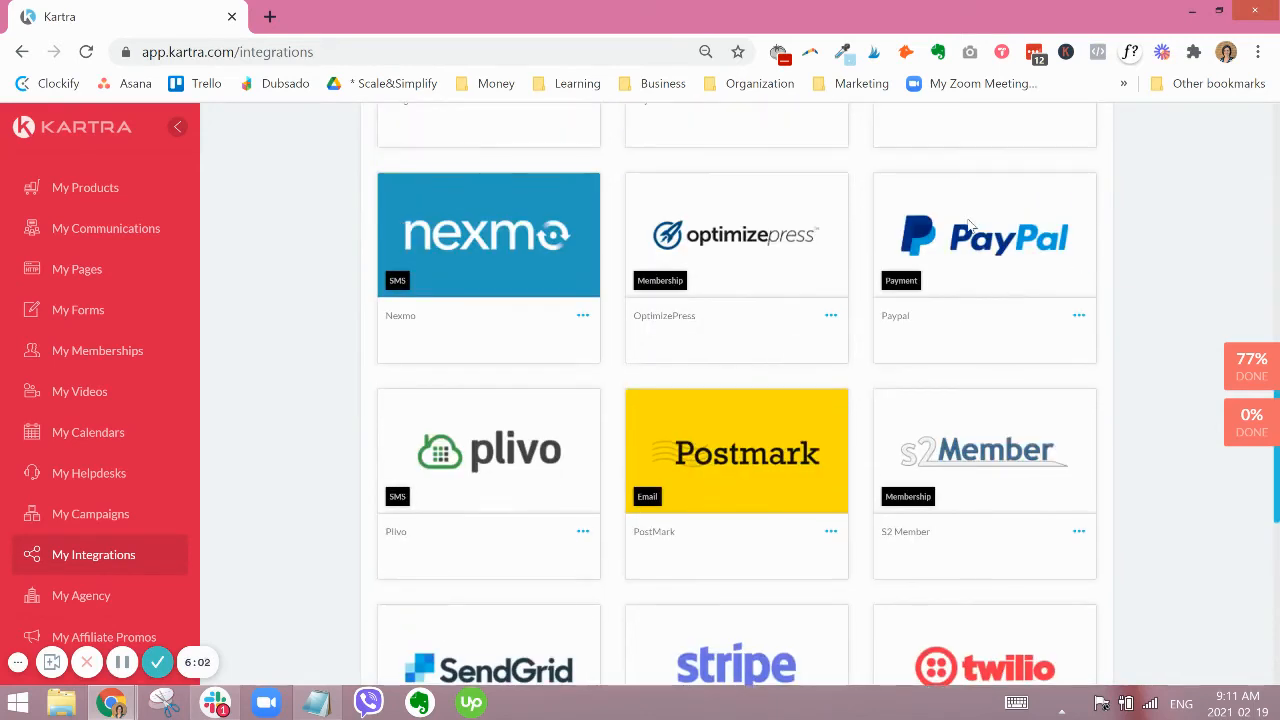
scroll(1057, 291, down, 1)
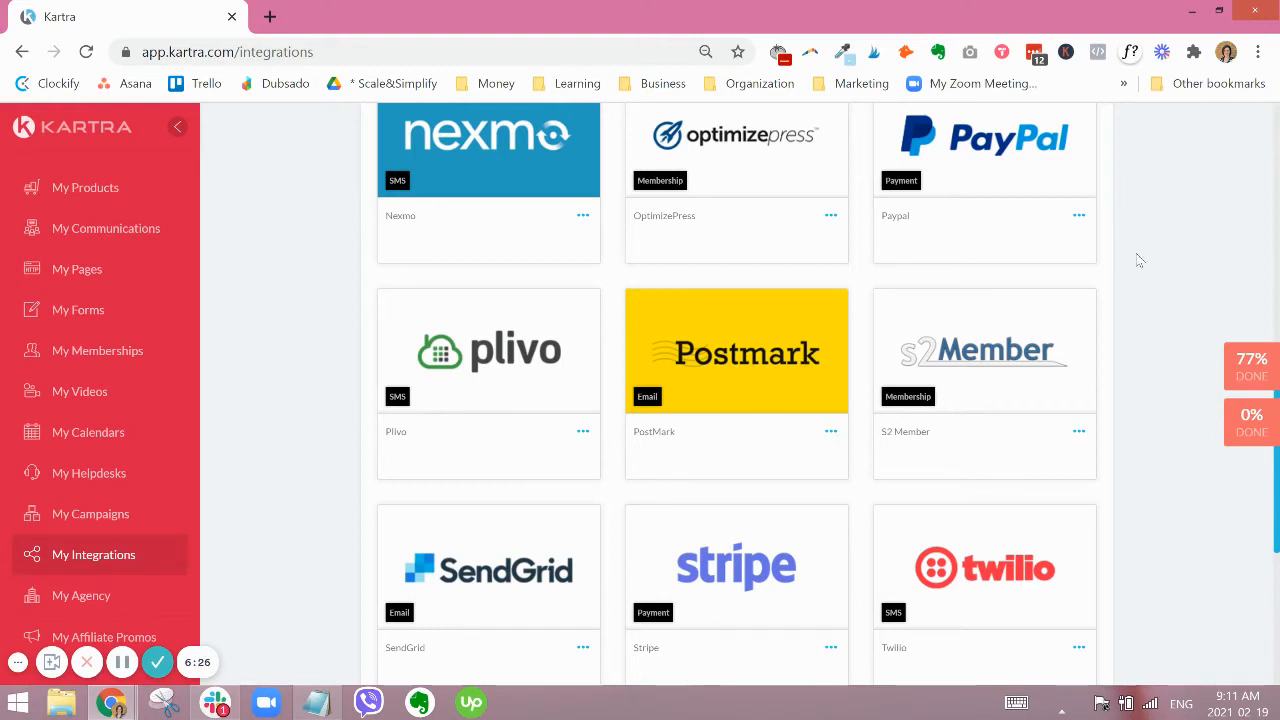
Step: Start a new PayPal integration, open its technical documentation in a separate browser tab and cancel the payment gateway setup
scroll(970, 200, up, 1)
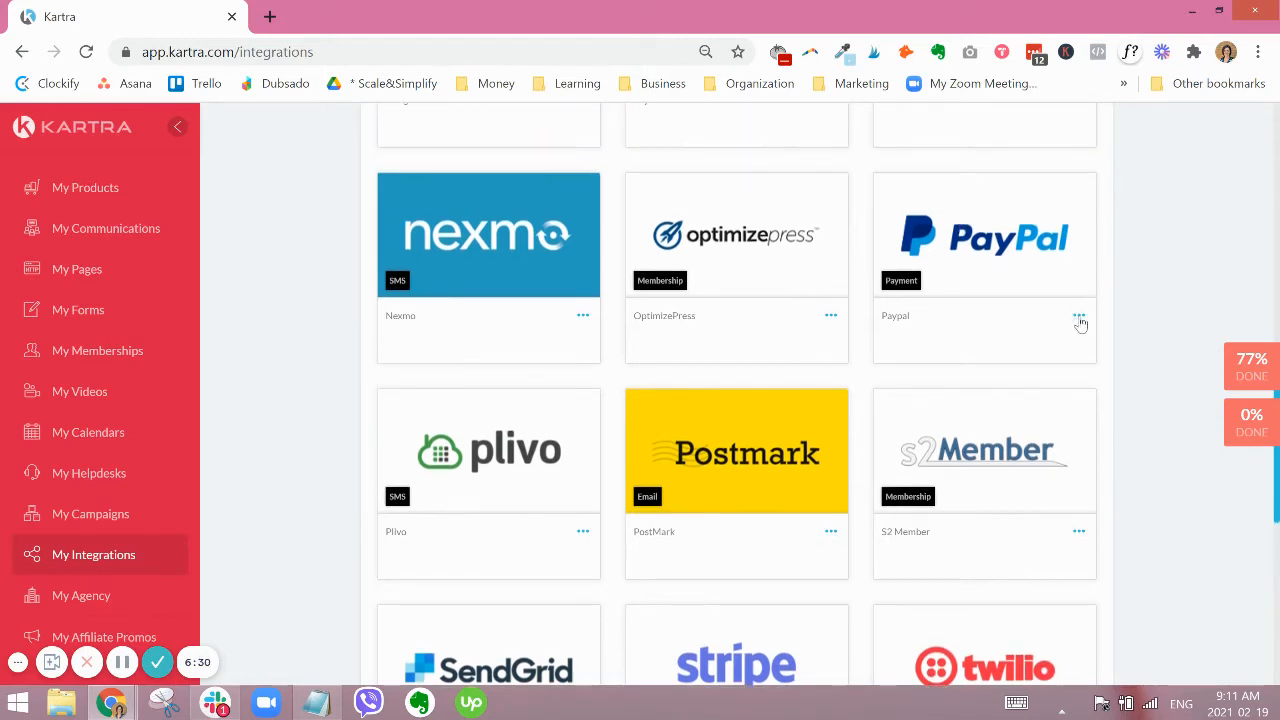
click(1080, 318)
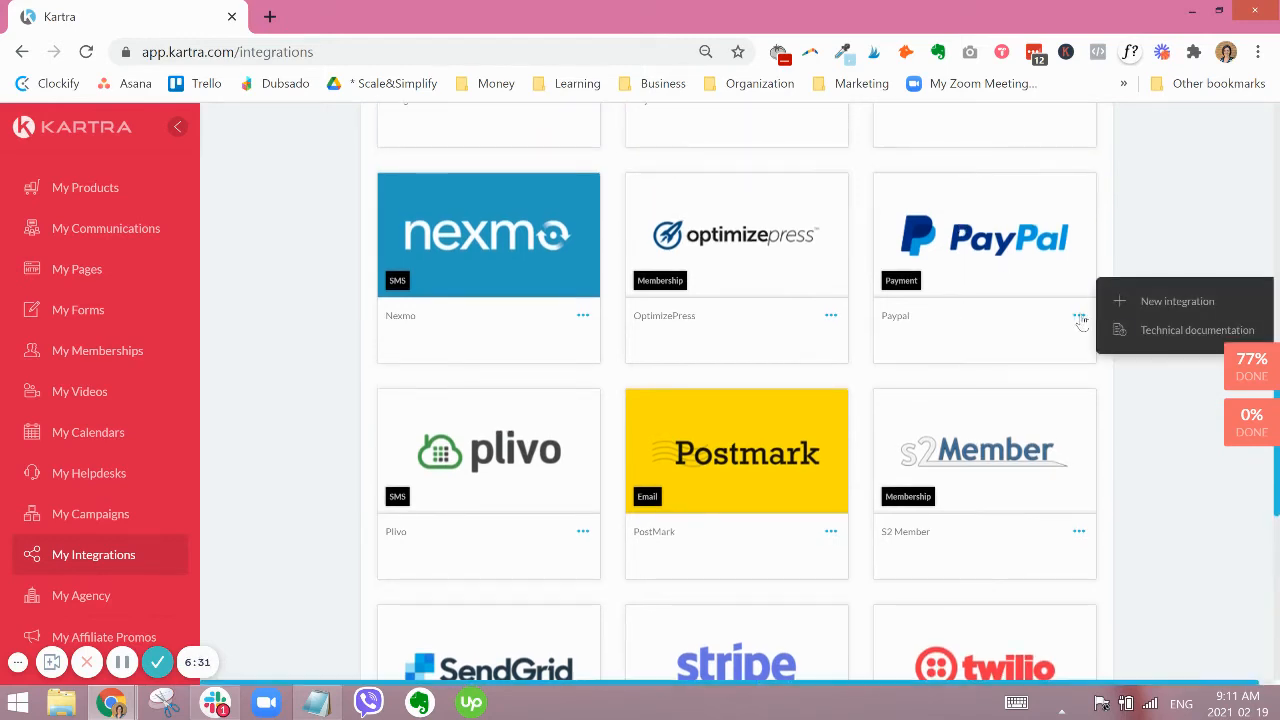
click(1172, 303)
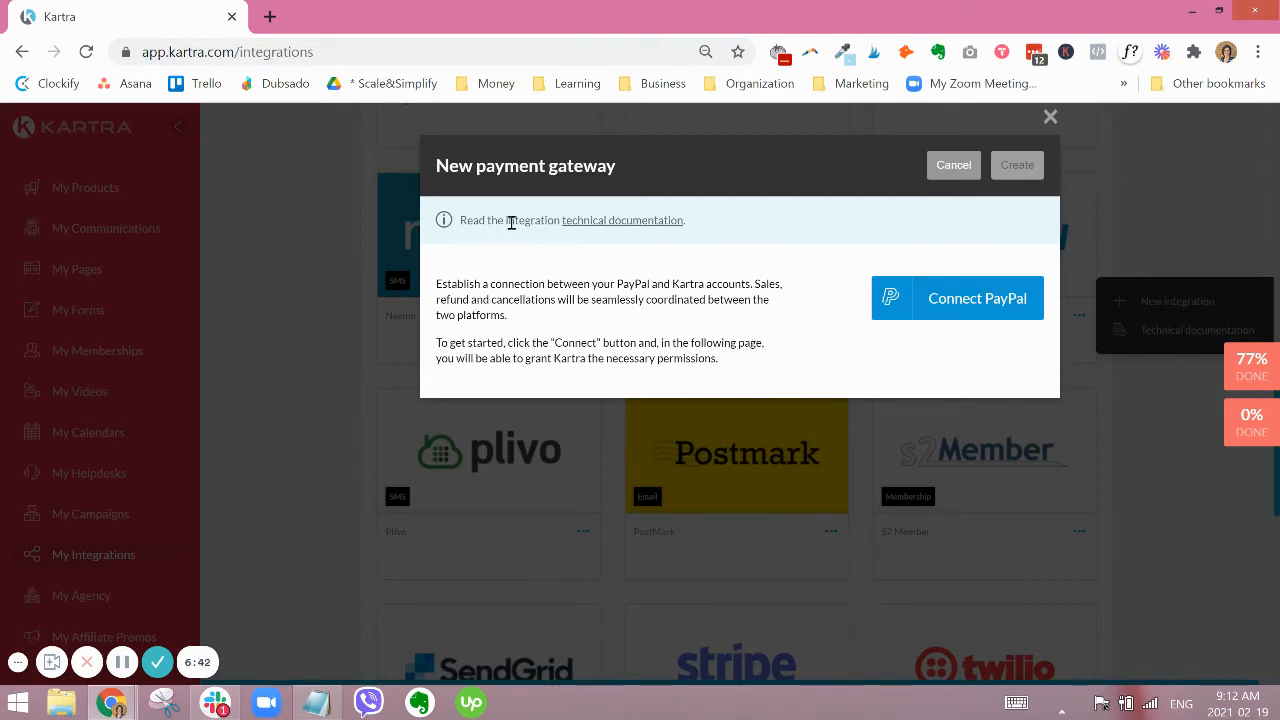
drag(555, 222, 460, 222)
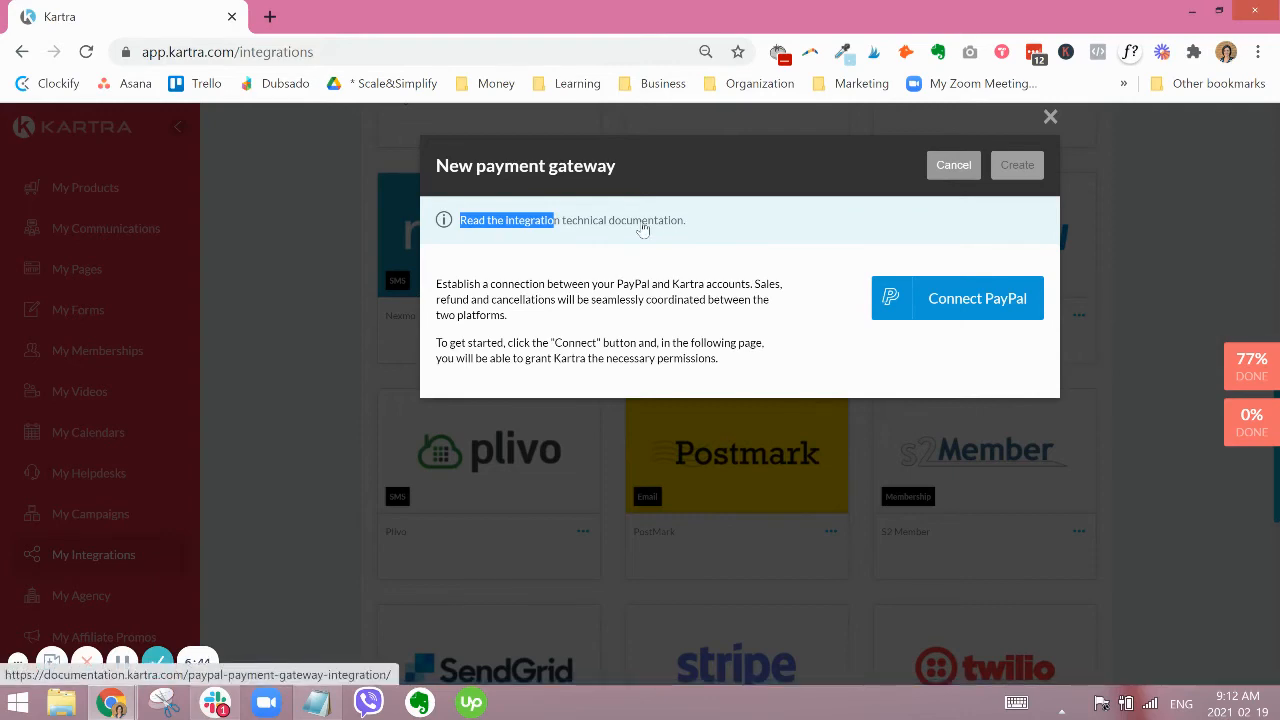
right_click(643, 229)
click(696, 238)
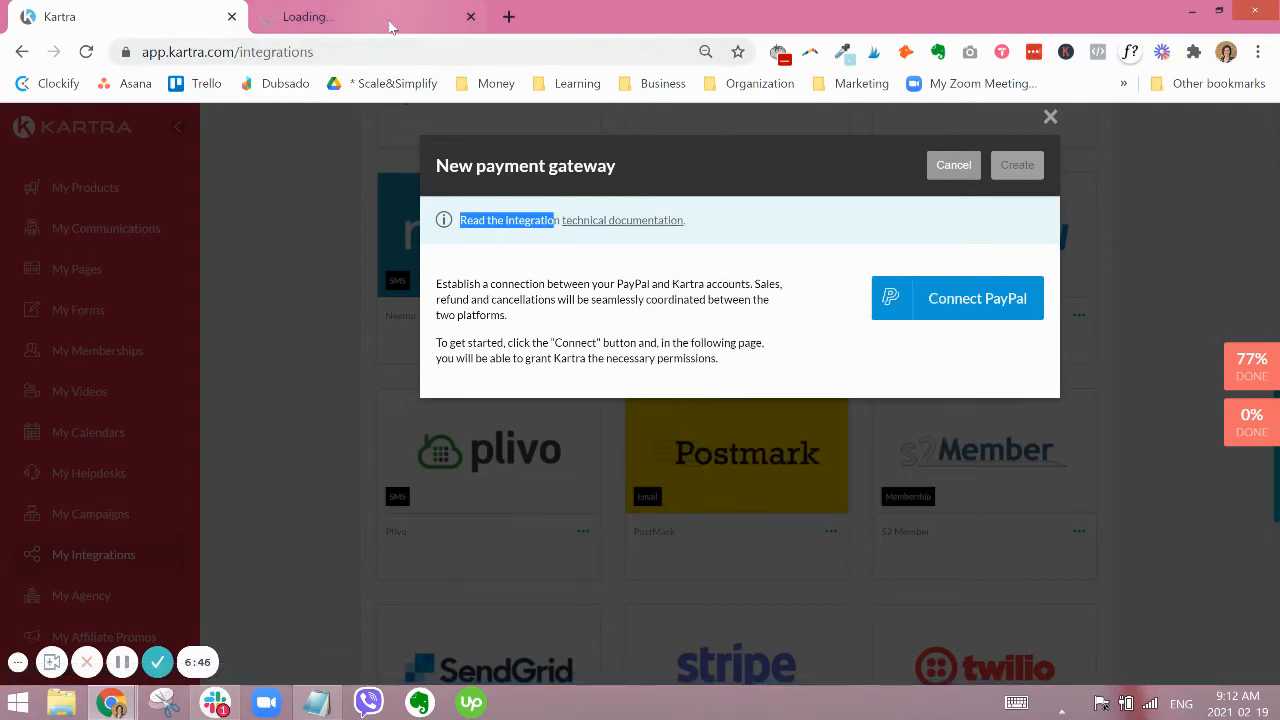
click(940, 172)
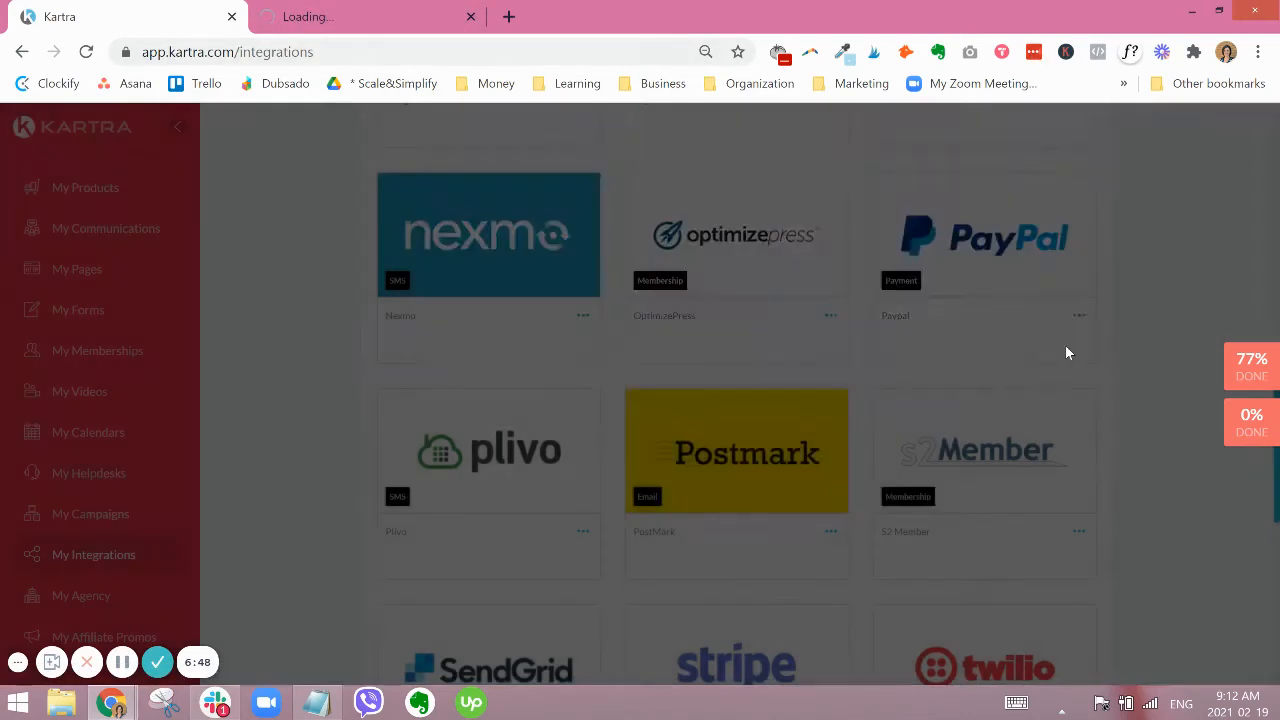
Step: Read through the PayPal integration documentation, covering account connection, the PDT token and Instant Payment Notification setup, and close it
click(1080, 318)
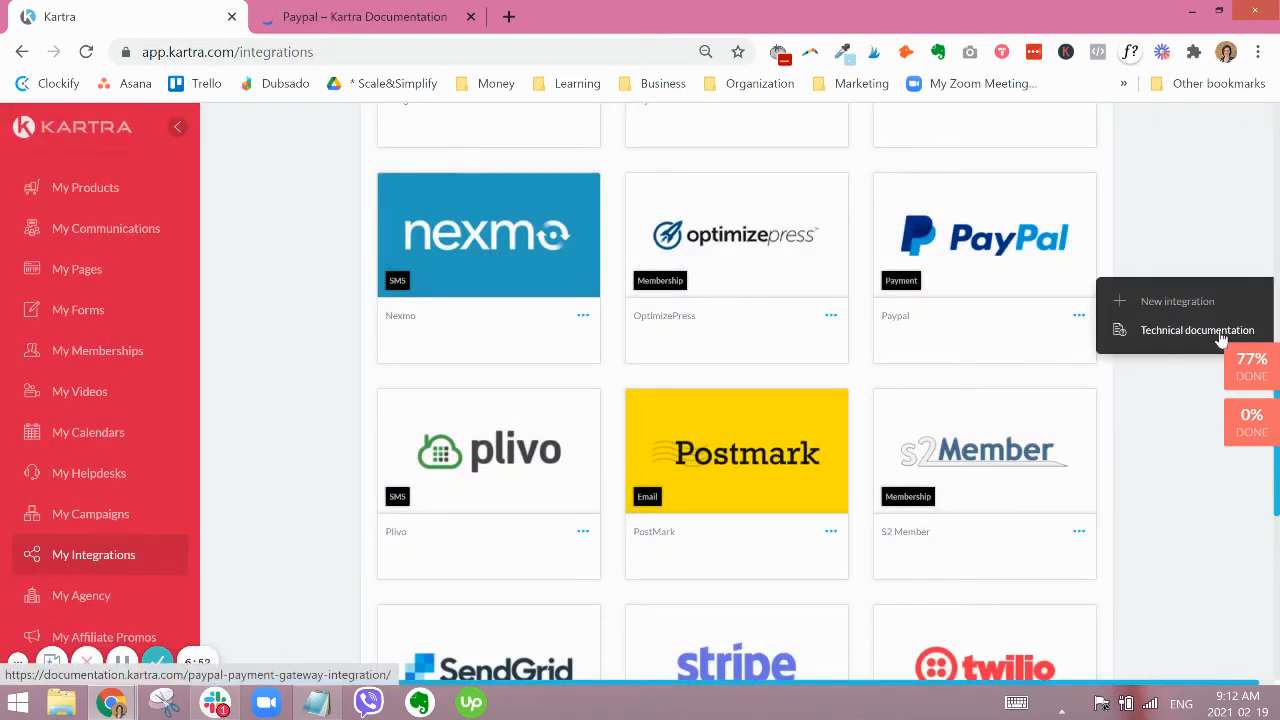
click(345, 17)
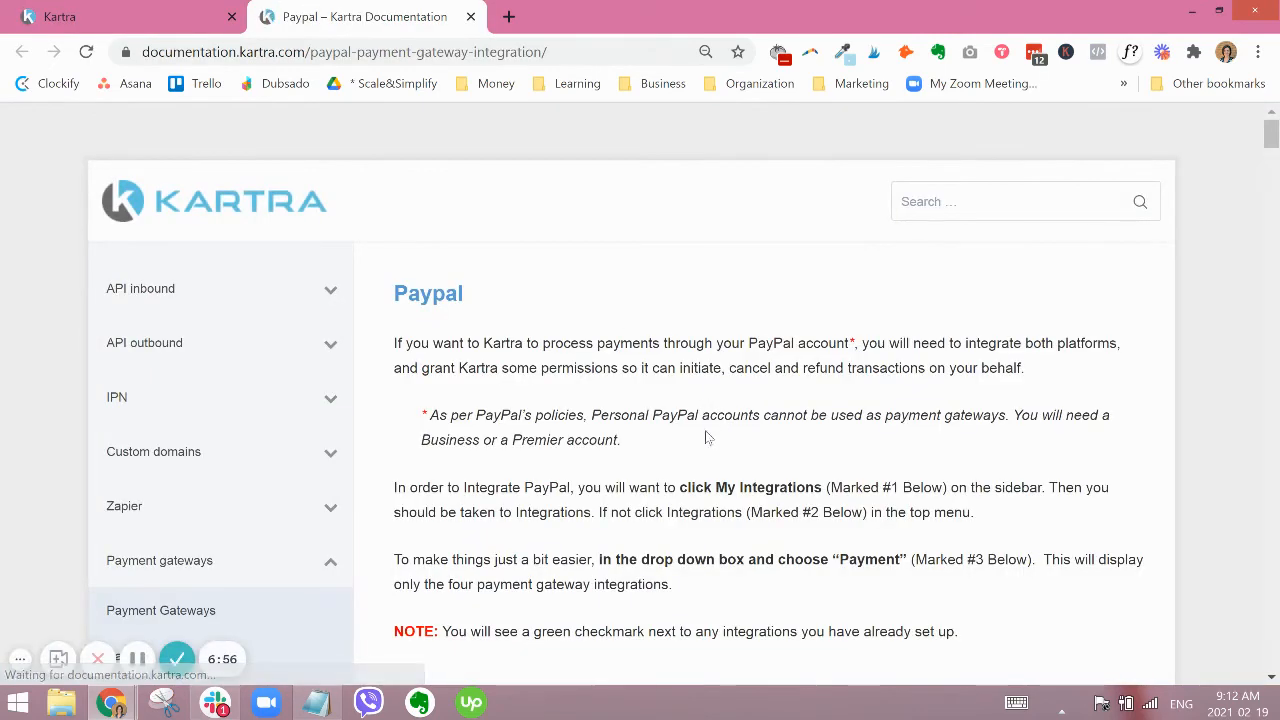
scroll(940, 466, down, 1)
scroll(940, 466, down, 7)
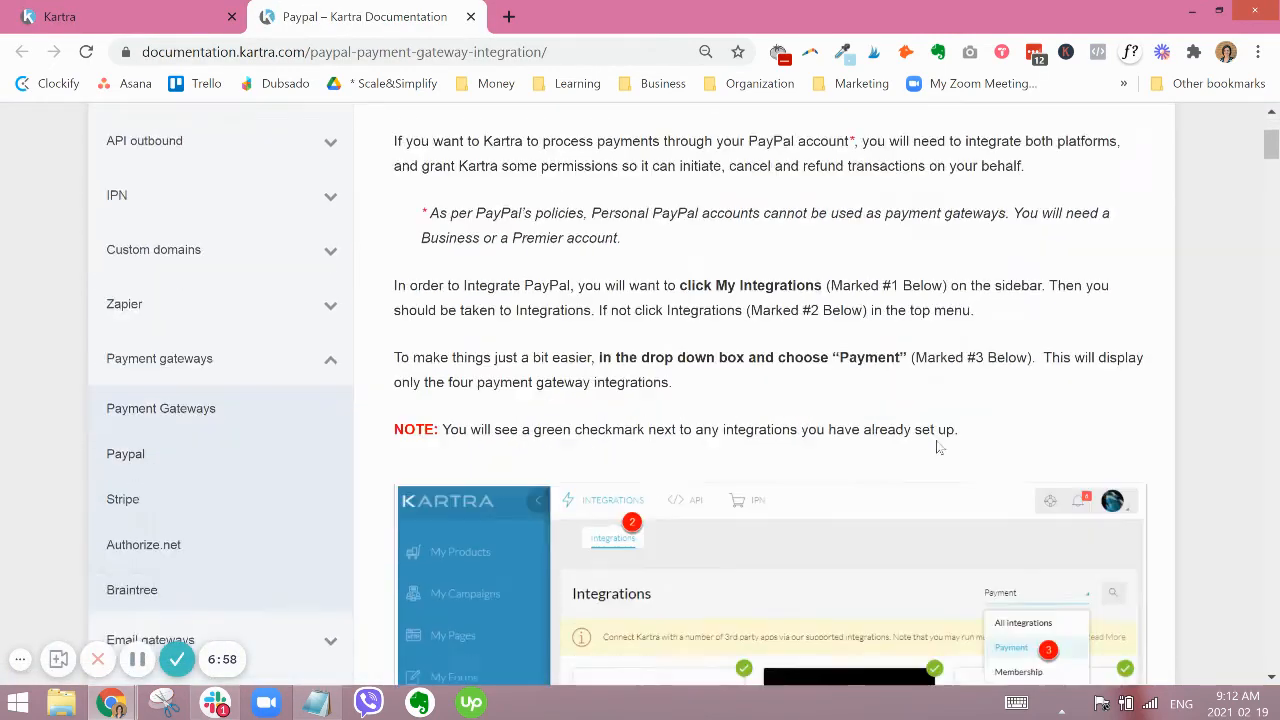
scroll(1185, 422, down, 10)
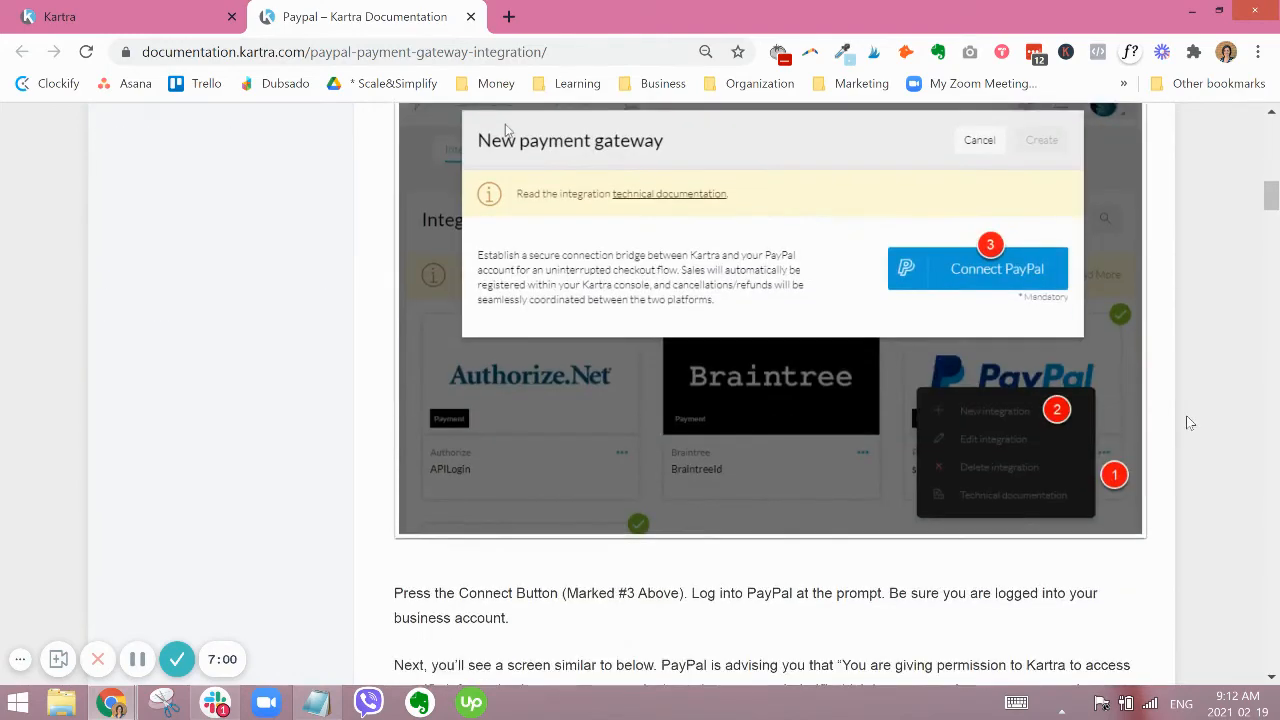
scroll(1190, 420, down, 9)
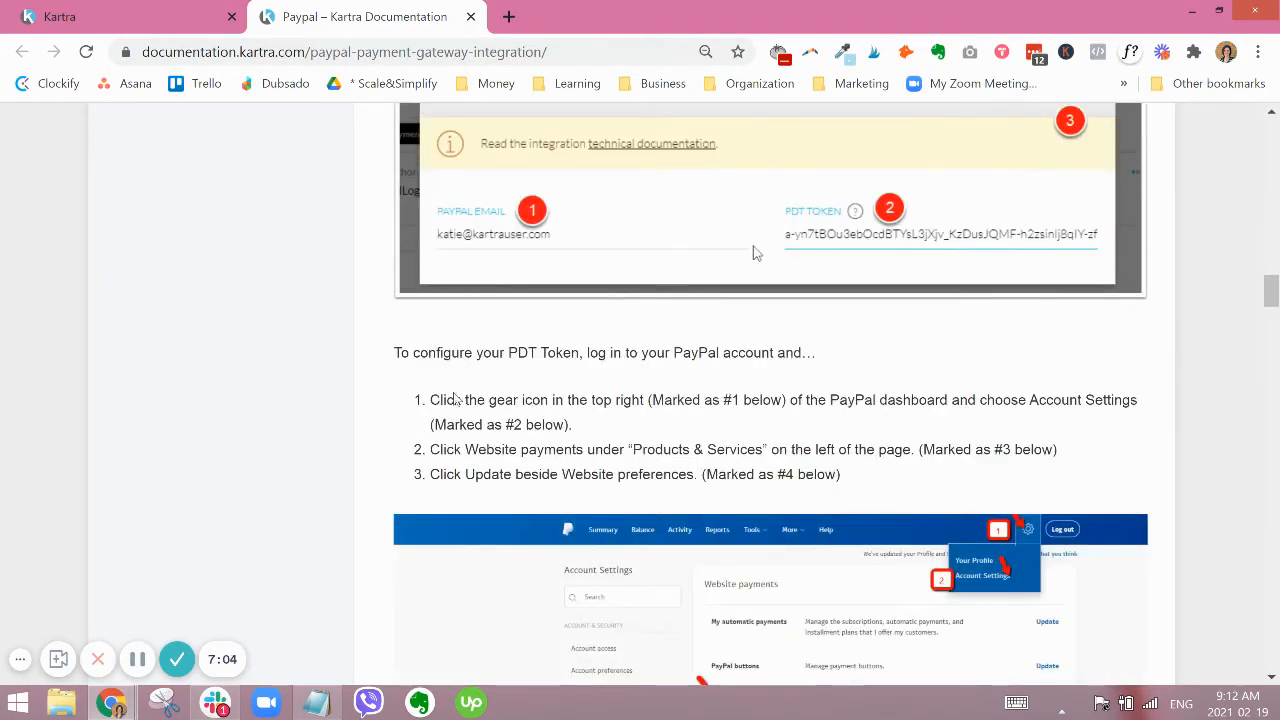
scroll(361, 374, down, 4)
scroll(370, 372, down, 9)
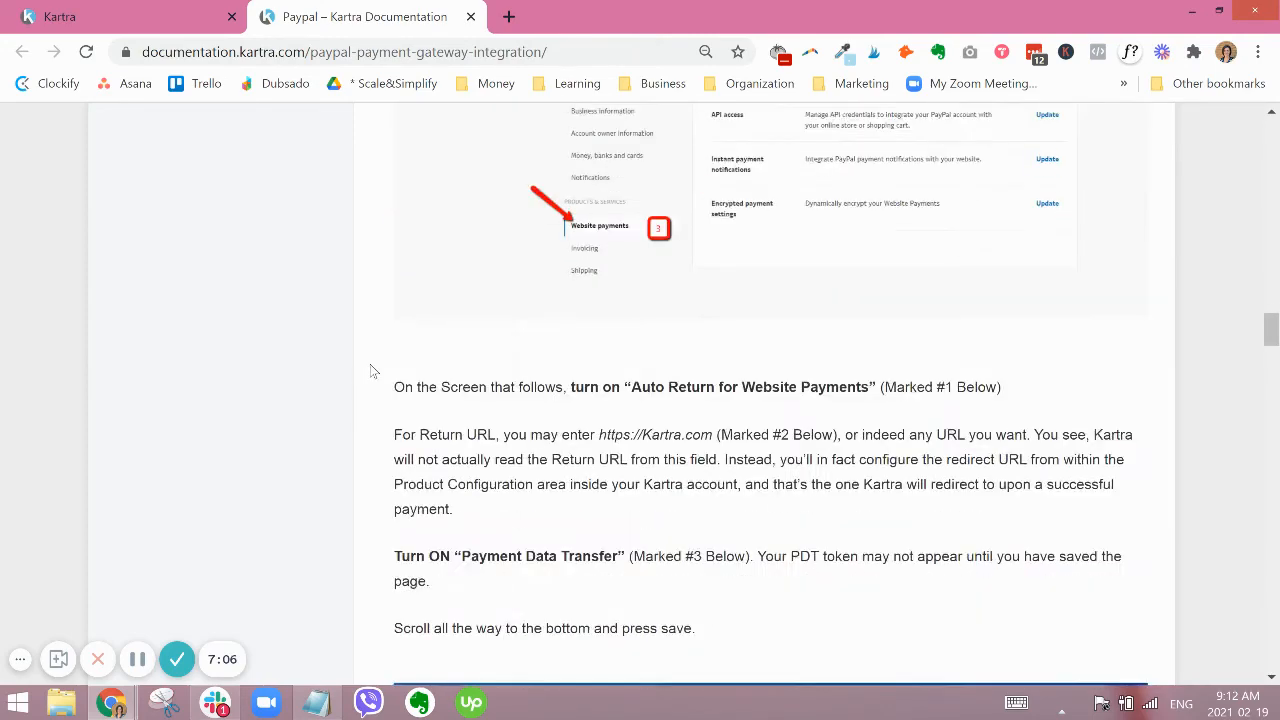
scroll(378, 366, down, 9)
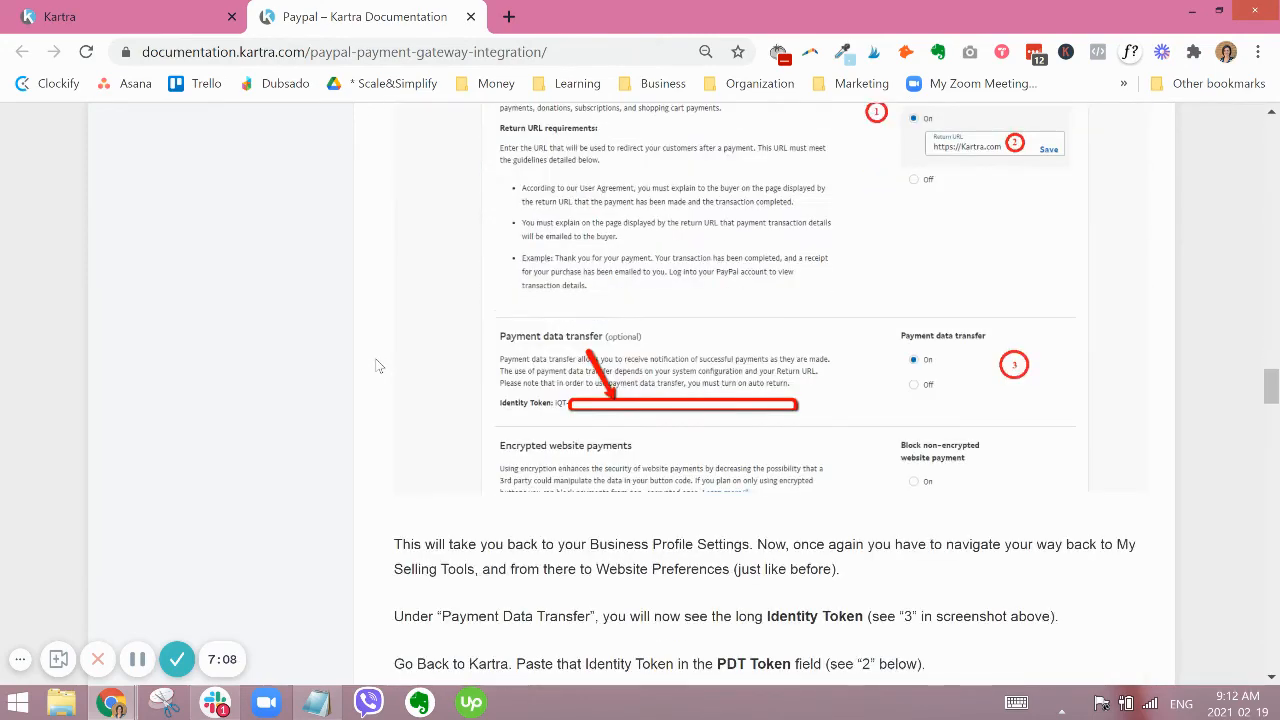
scroll(380, 358, down, 6)
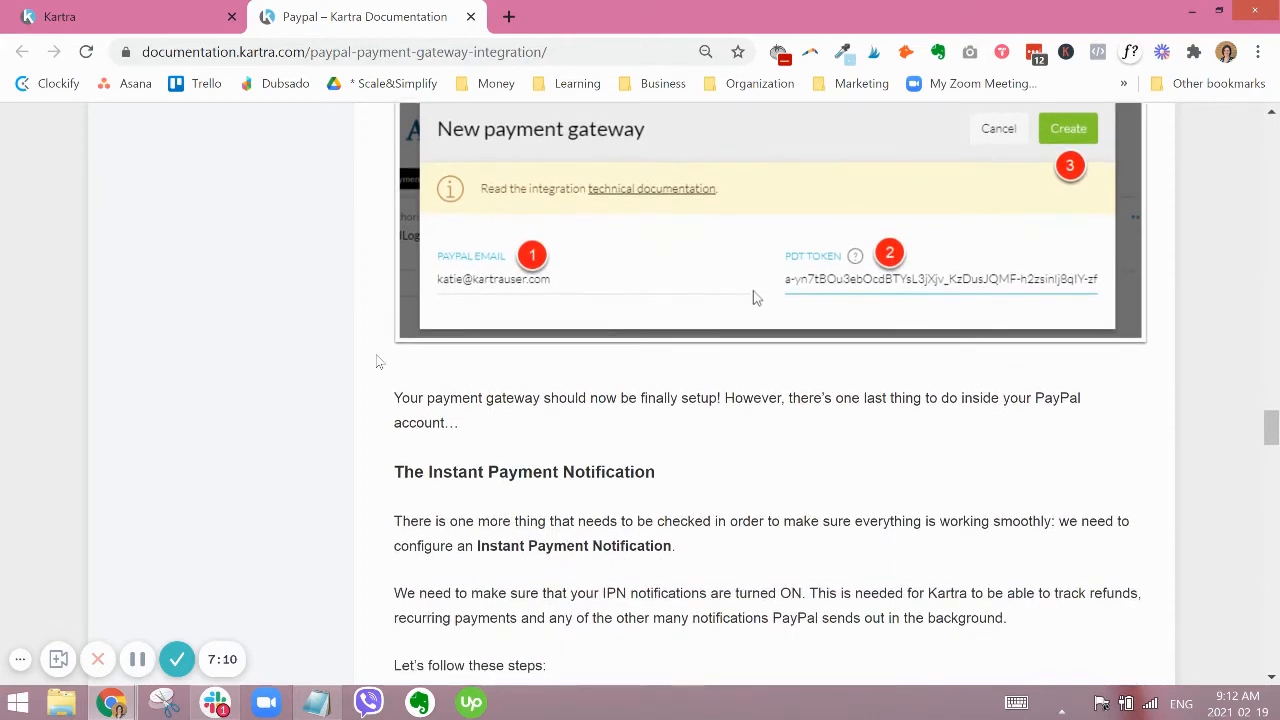
scroll(389, 351, down, 5)
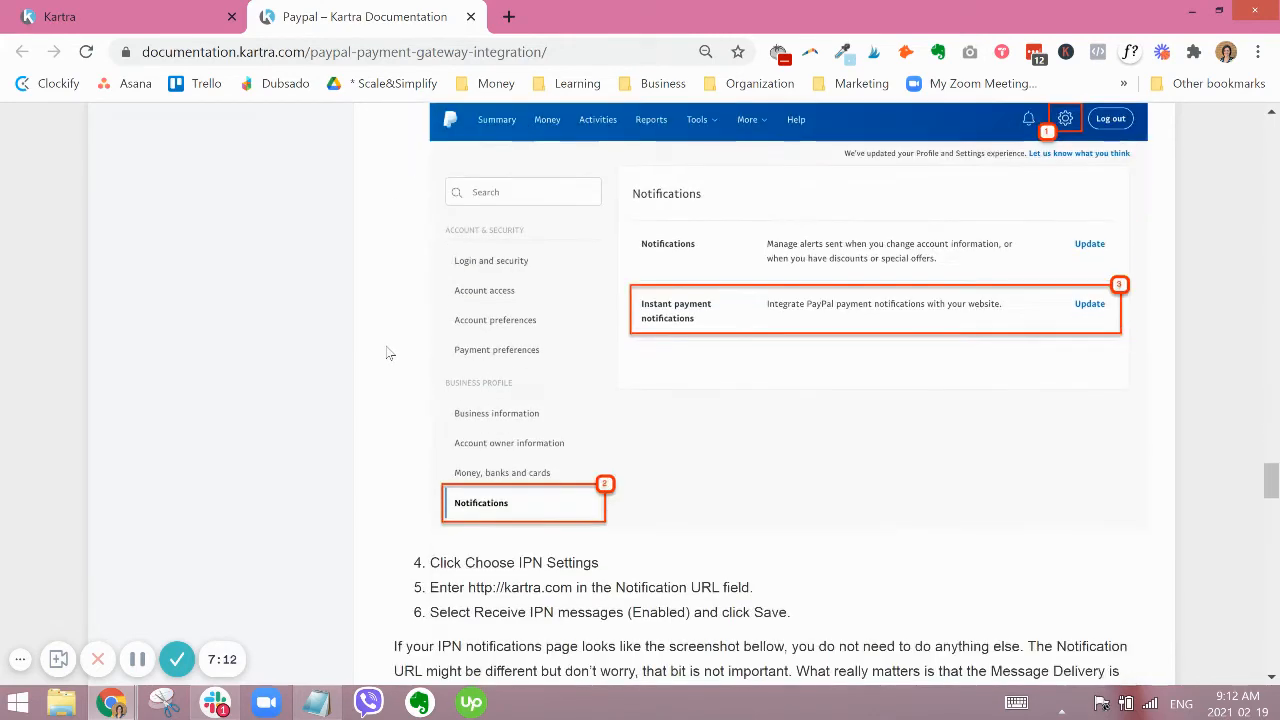
click(471, 18)
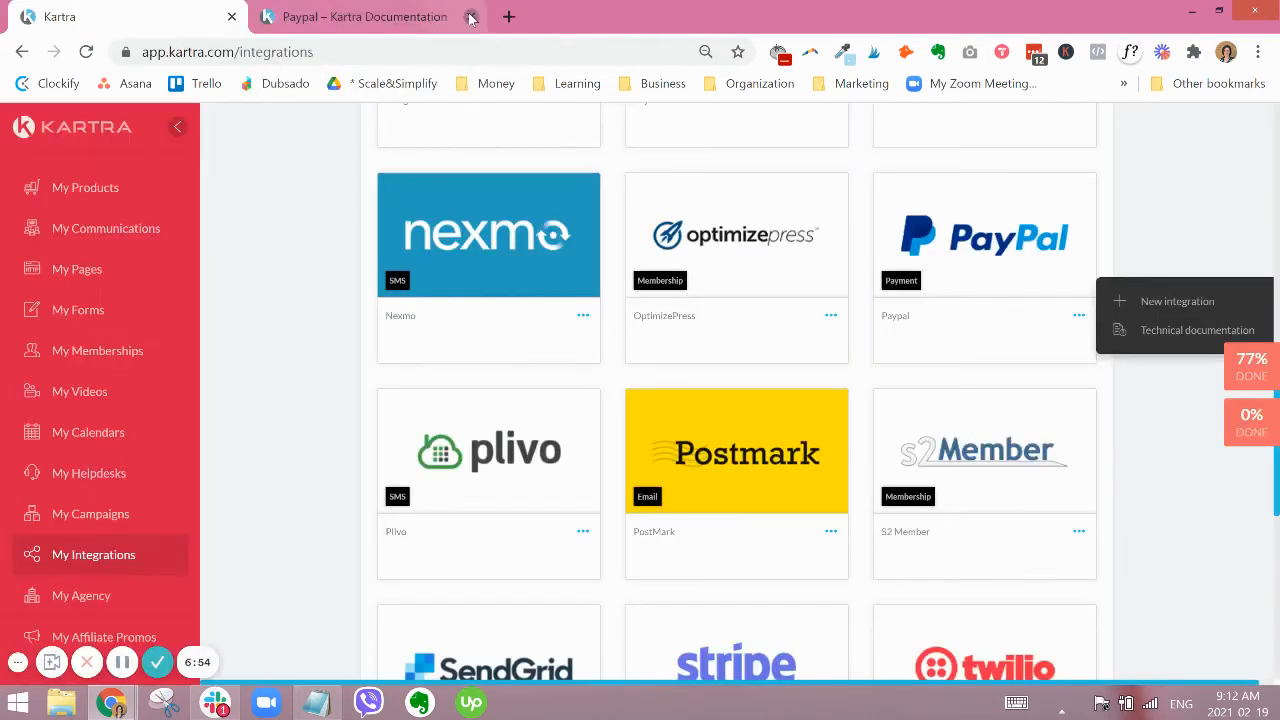
Step: Open a new PayPal integration to review the account connection instructions, and cancel the payment gateway setup
click(1157, 313)
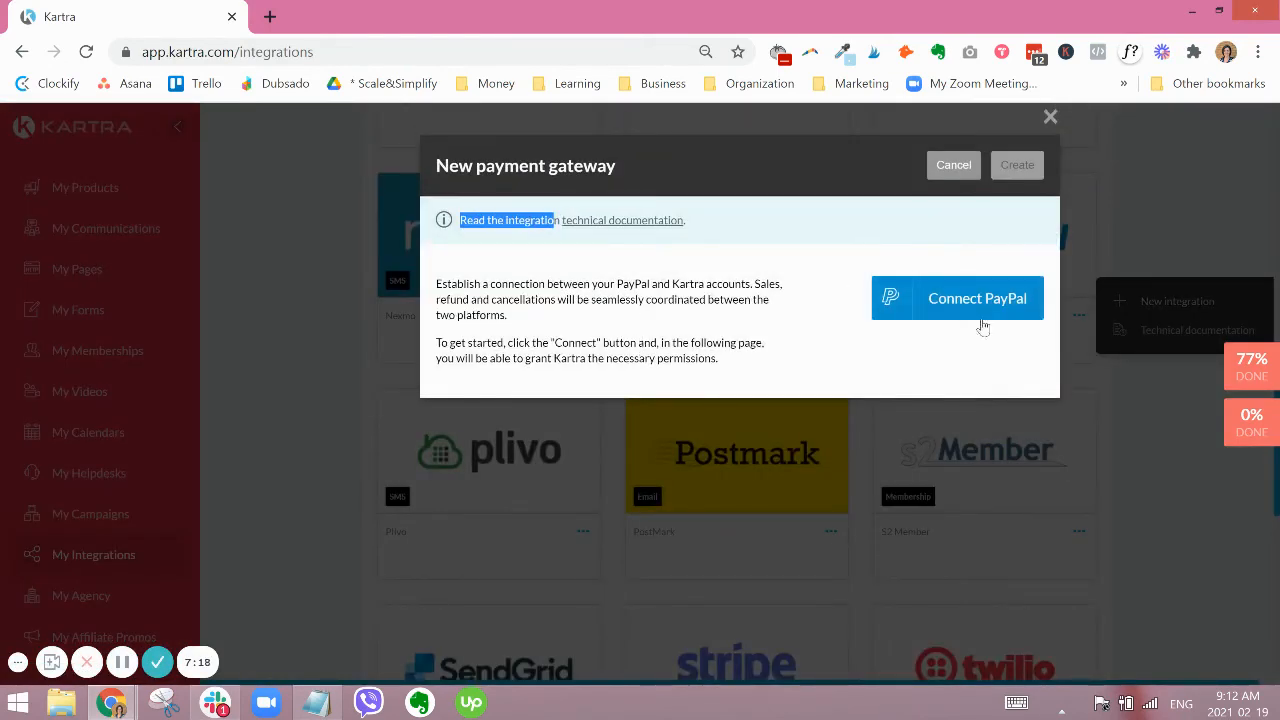
click(747, 279)
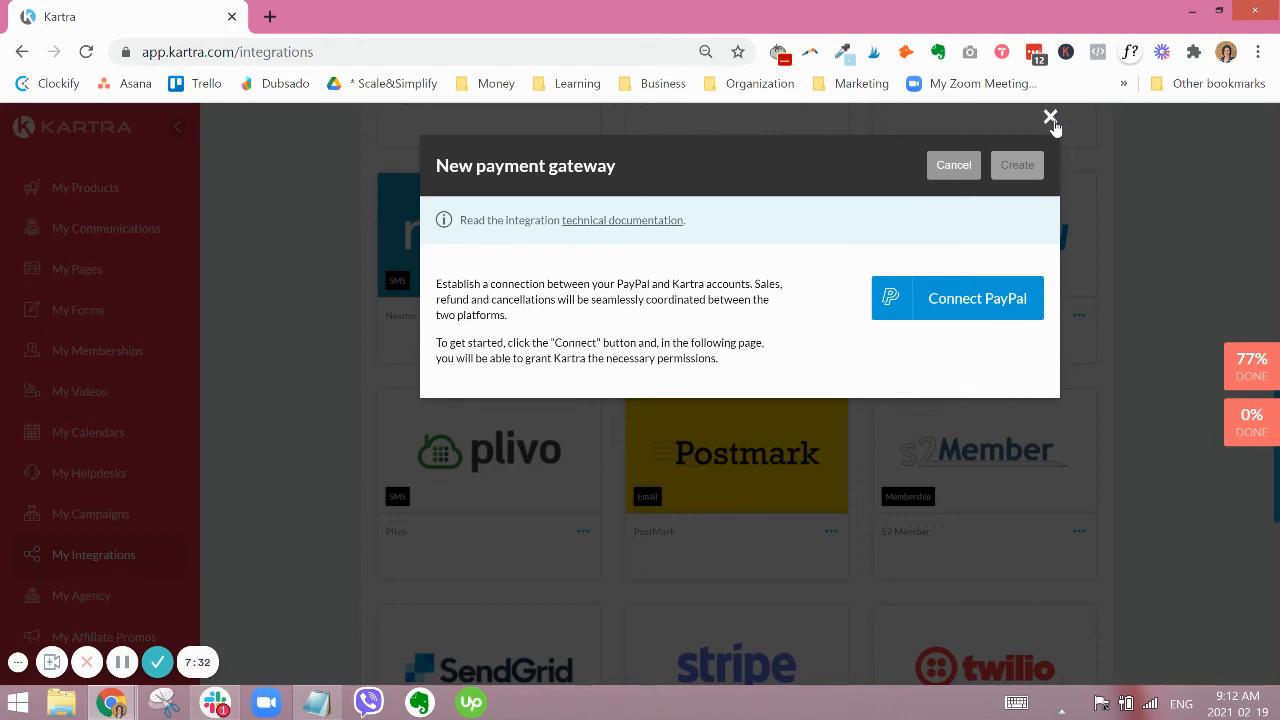
click(953, 166)
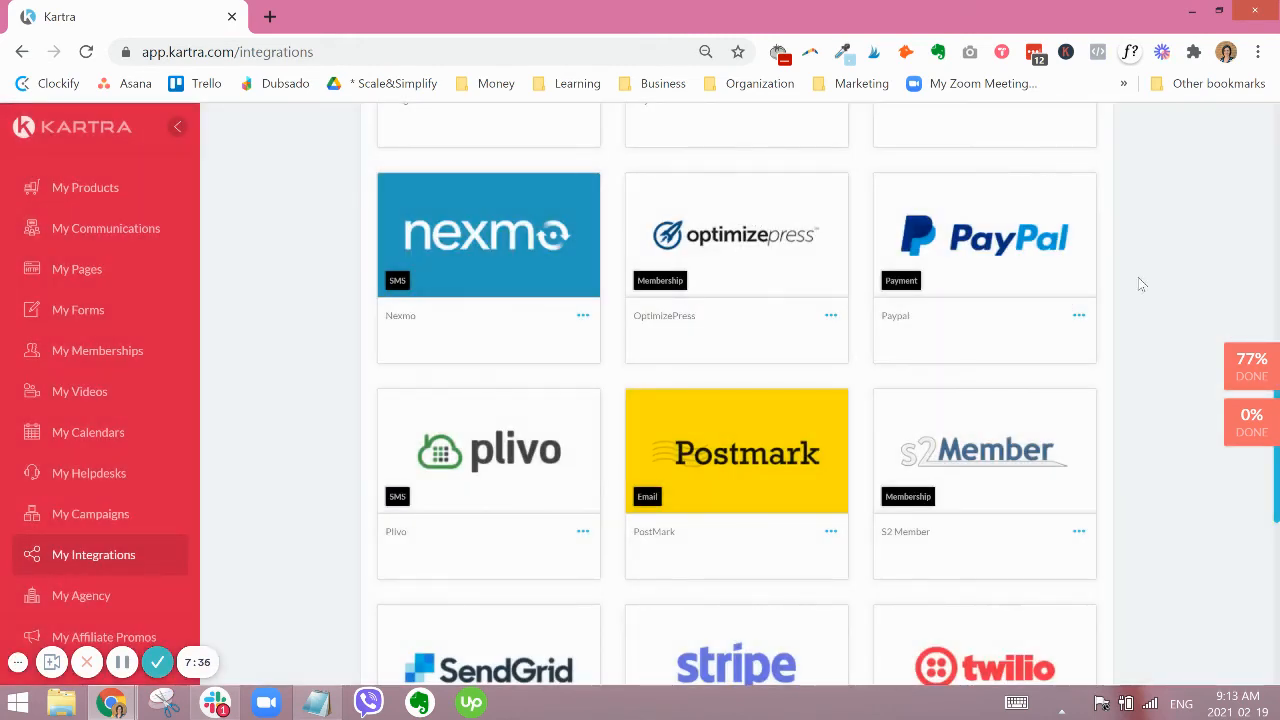
Step: Open the technical documentation for the Stripe integration, skim the setup instructions and return to the integrations page
scroll(1141, 286, down, 1)
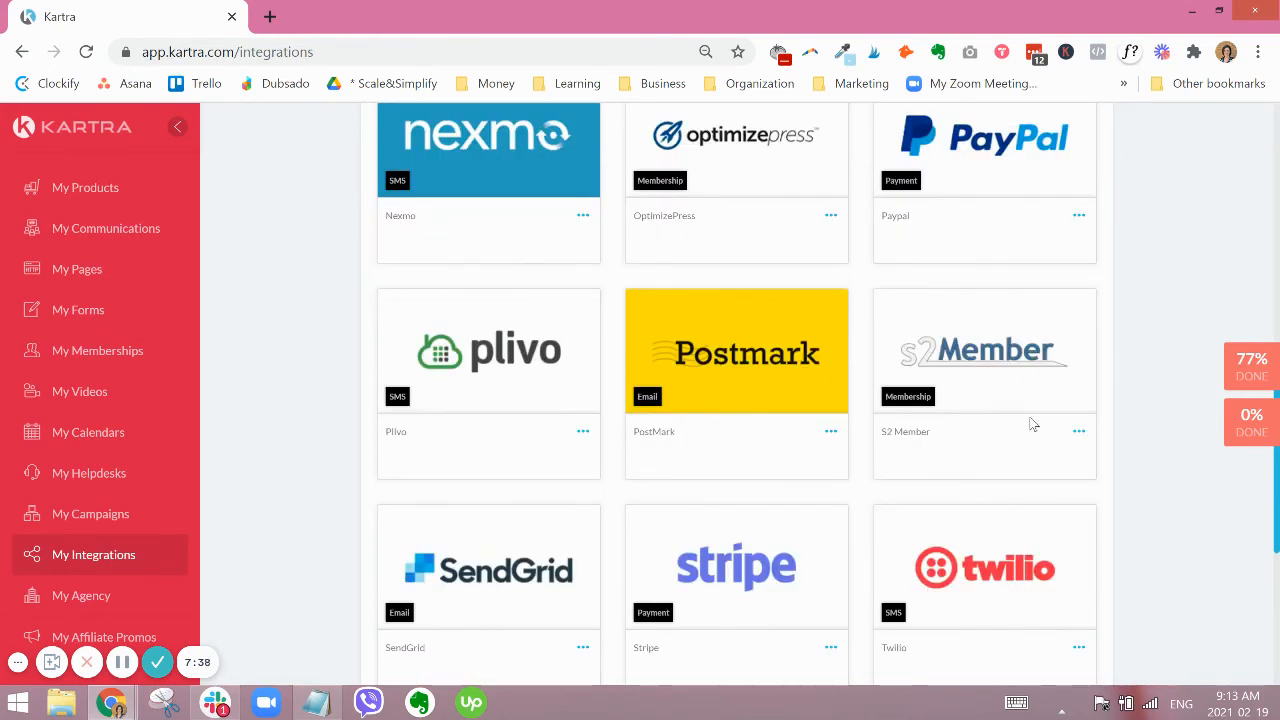
scroll(1033, 425, down, 1)
click(831, 551)
click(911, 566)
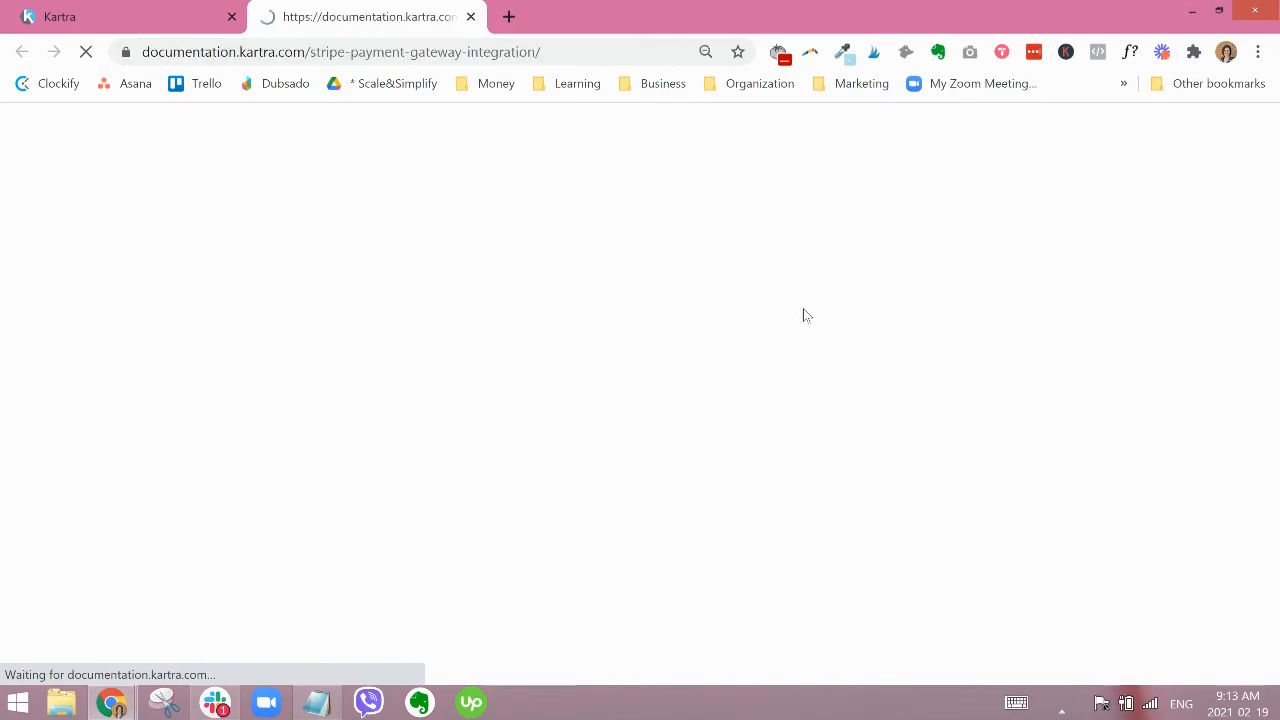
scroll(1095, 322, down, 3)
scroll(1095, 322, down, 10)
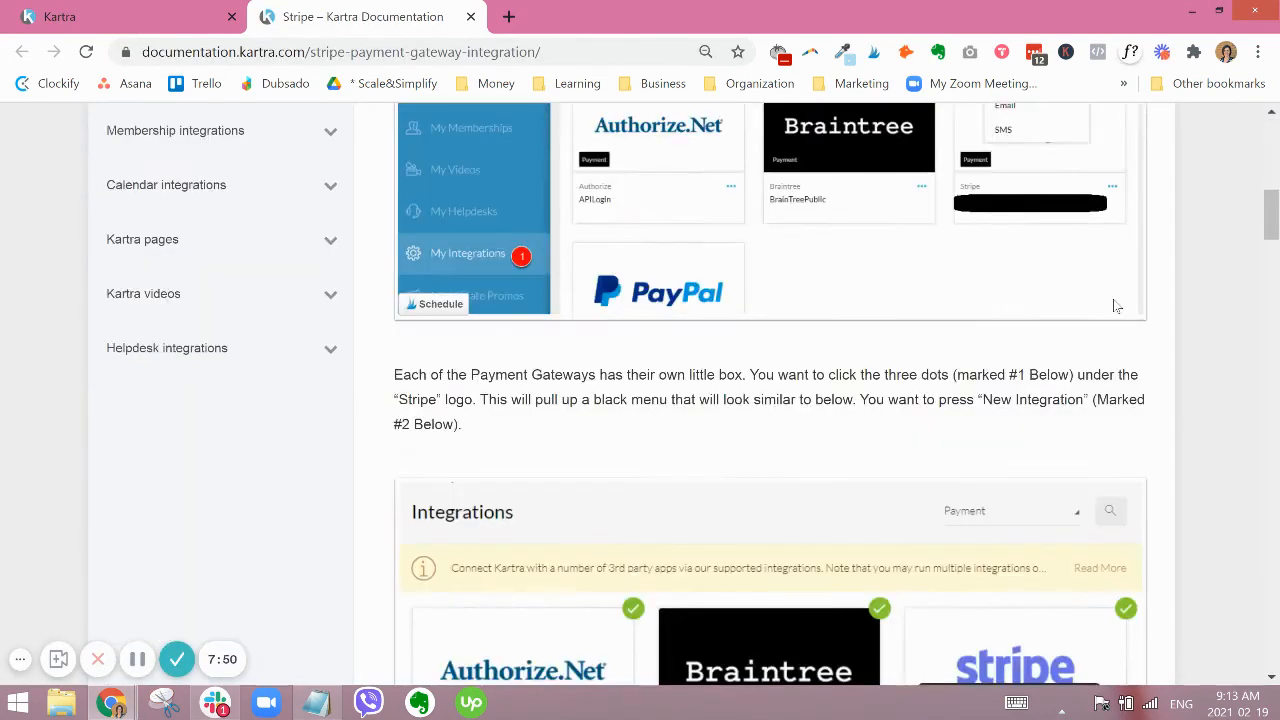
click(470, 17)
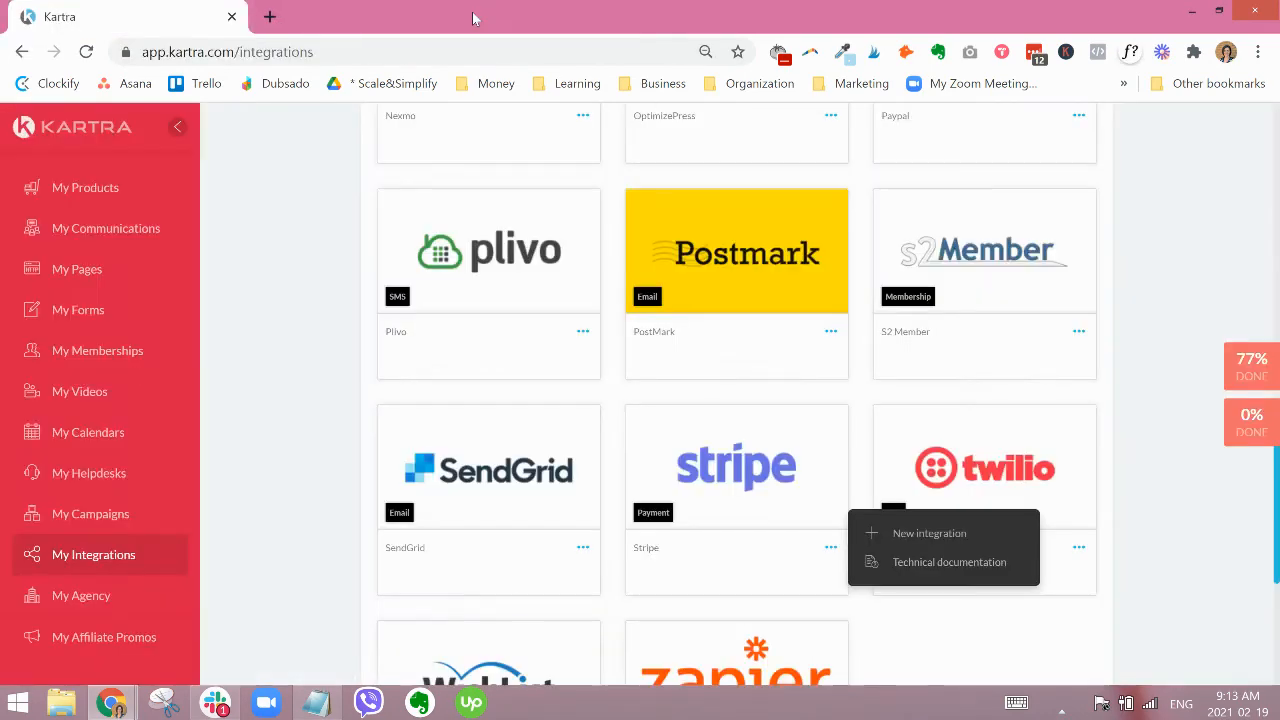
click(1153, 338)
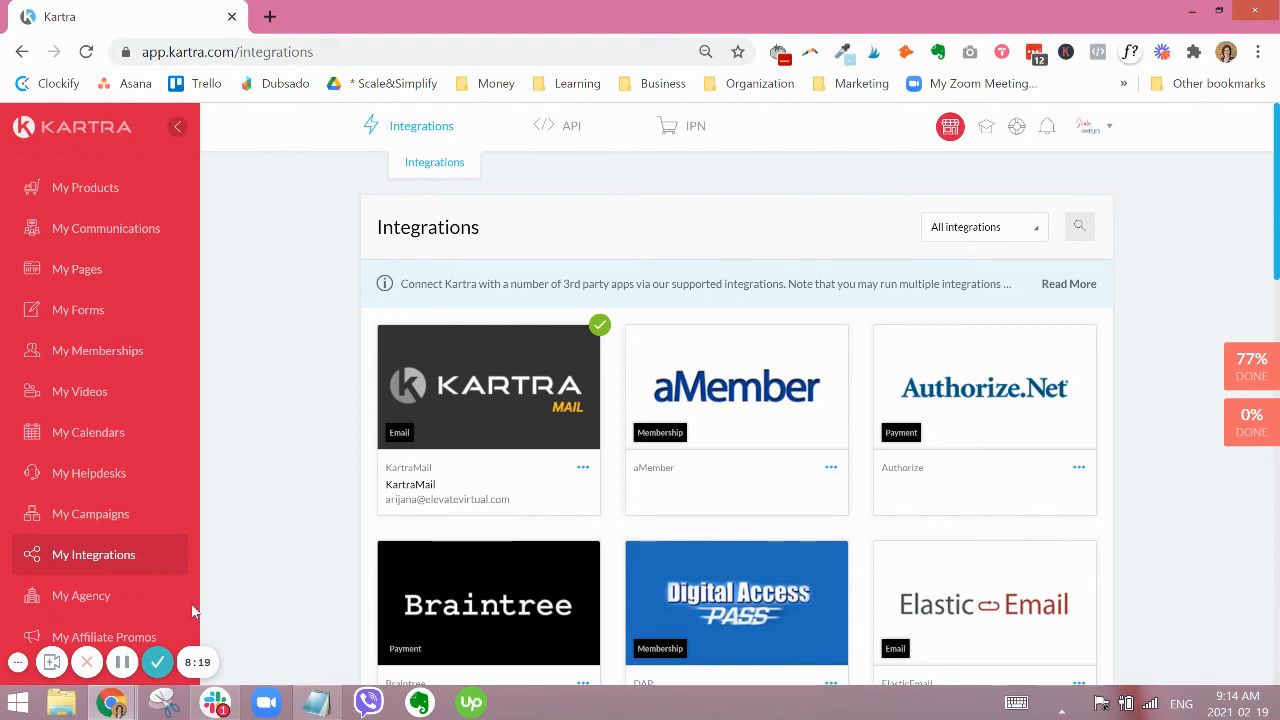
click(157, 663)
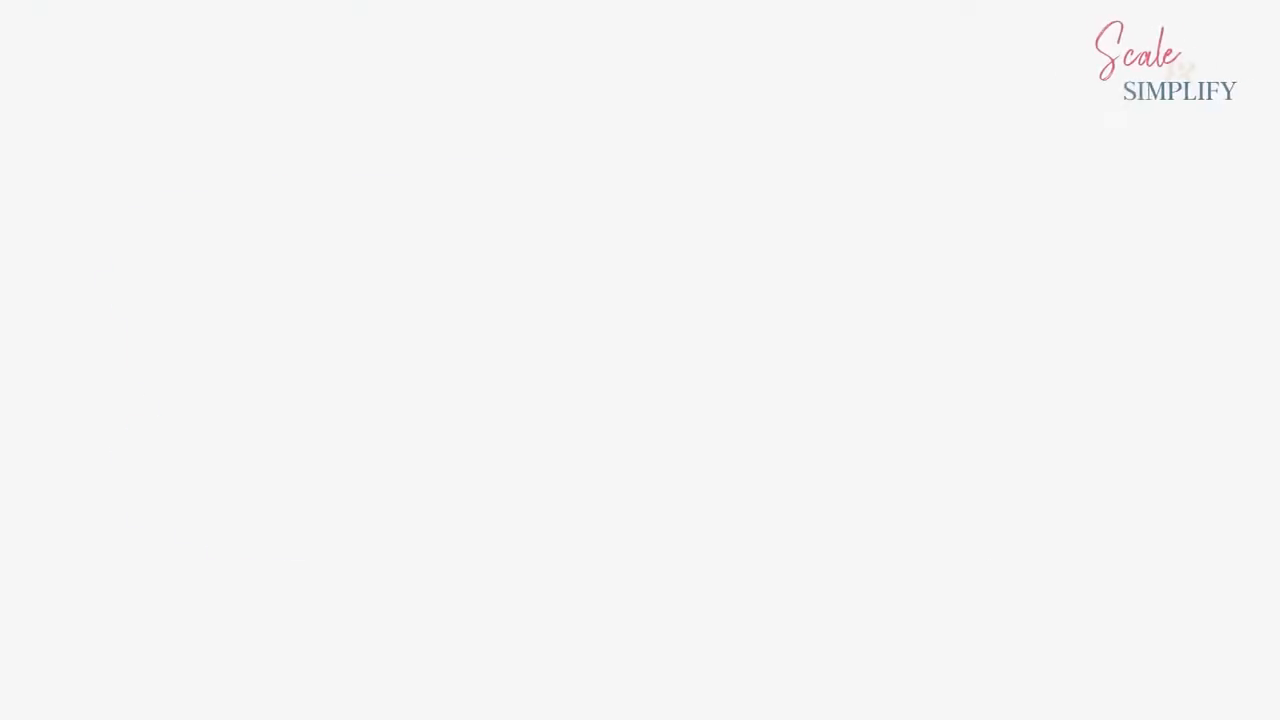